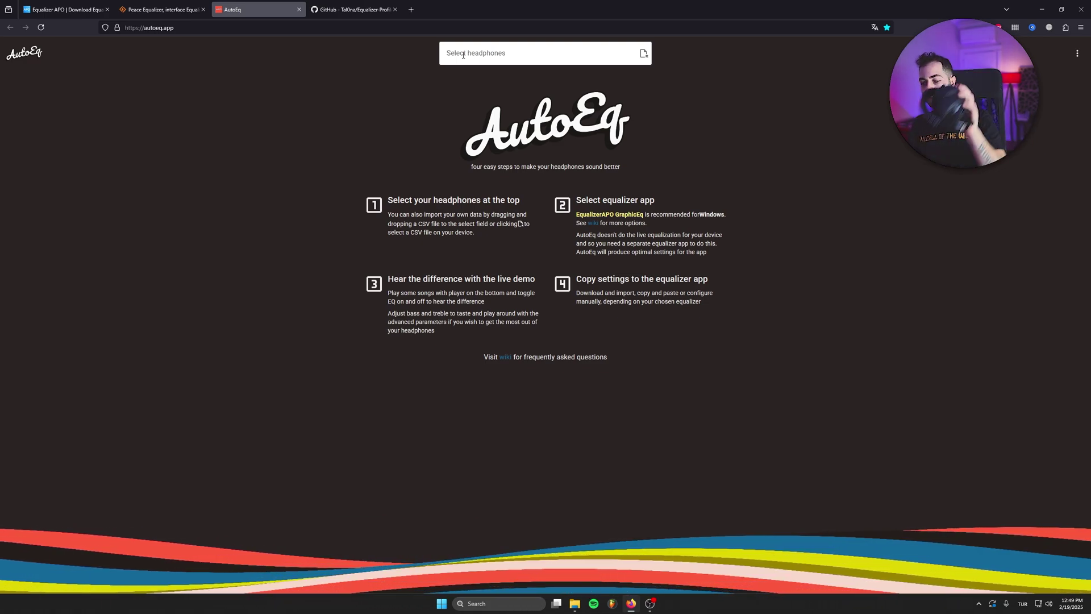
Search 'm40x', select the Audio-Technica ATH-M40x, and hide the target curve, leaving Raw.
left_click(517, 48)
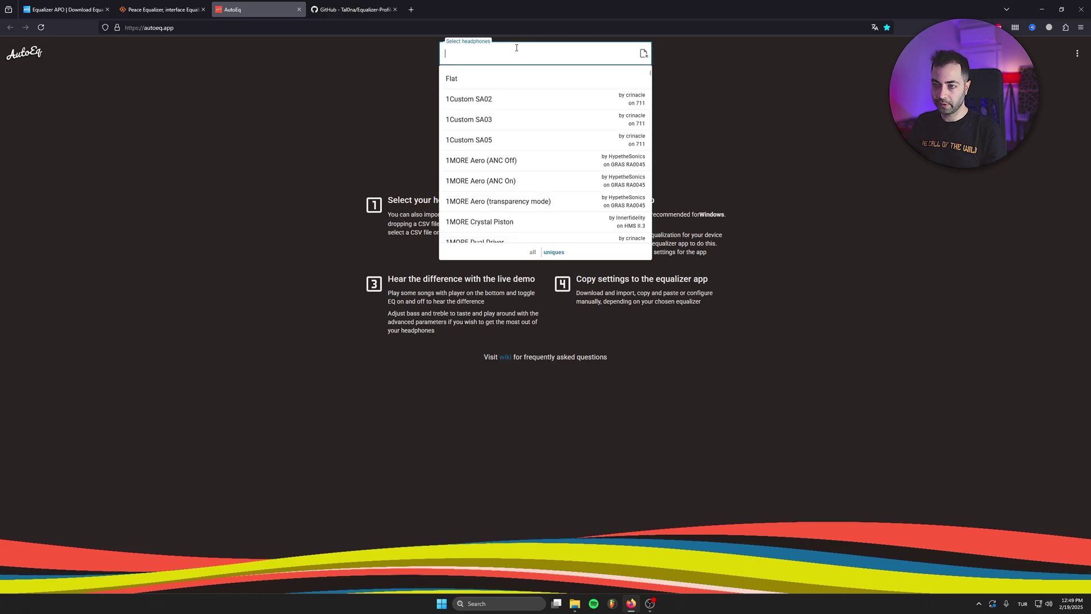
type("m40")
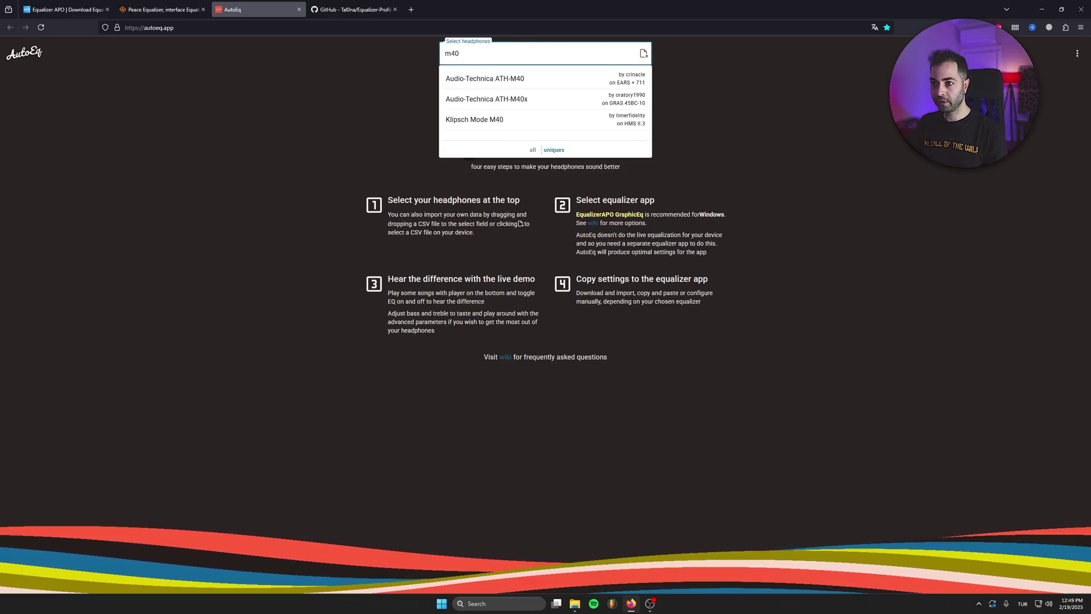
type("x")
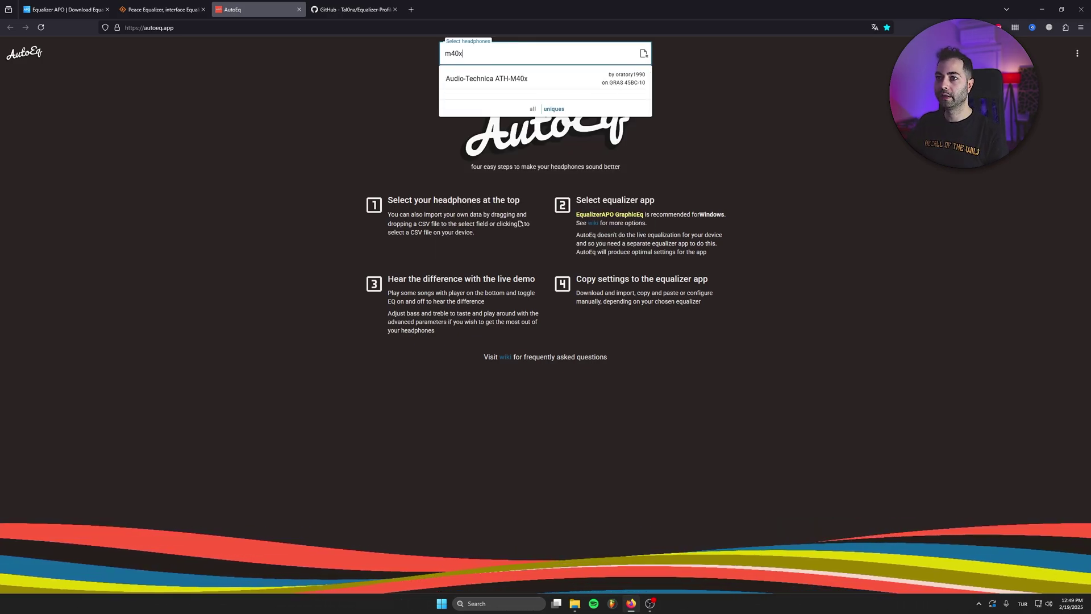
left_click(508, 79)
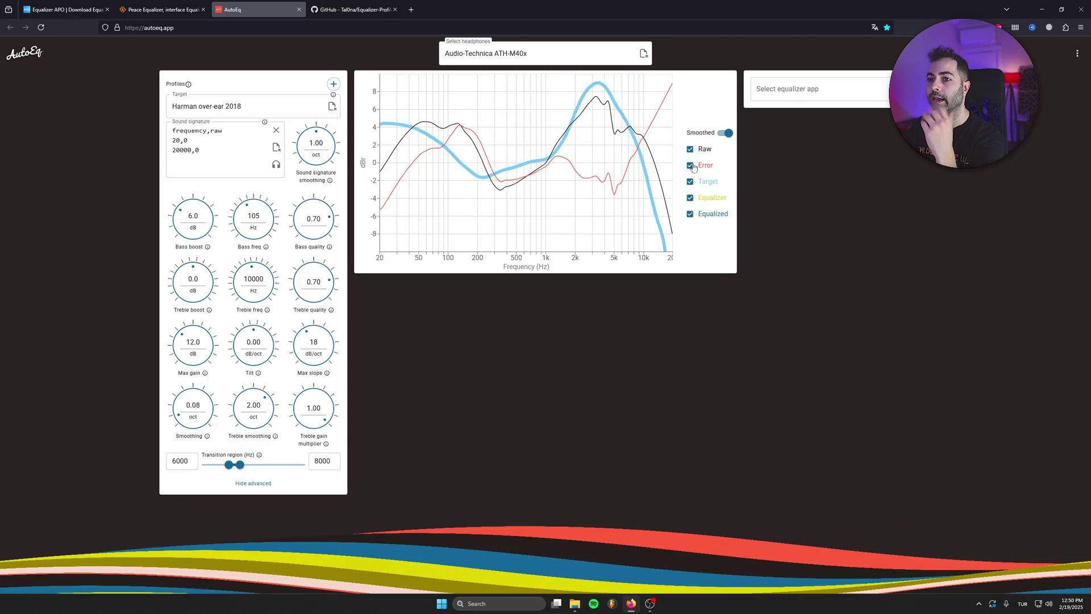
left_click(690, 181)
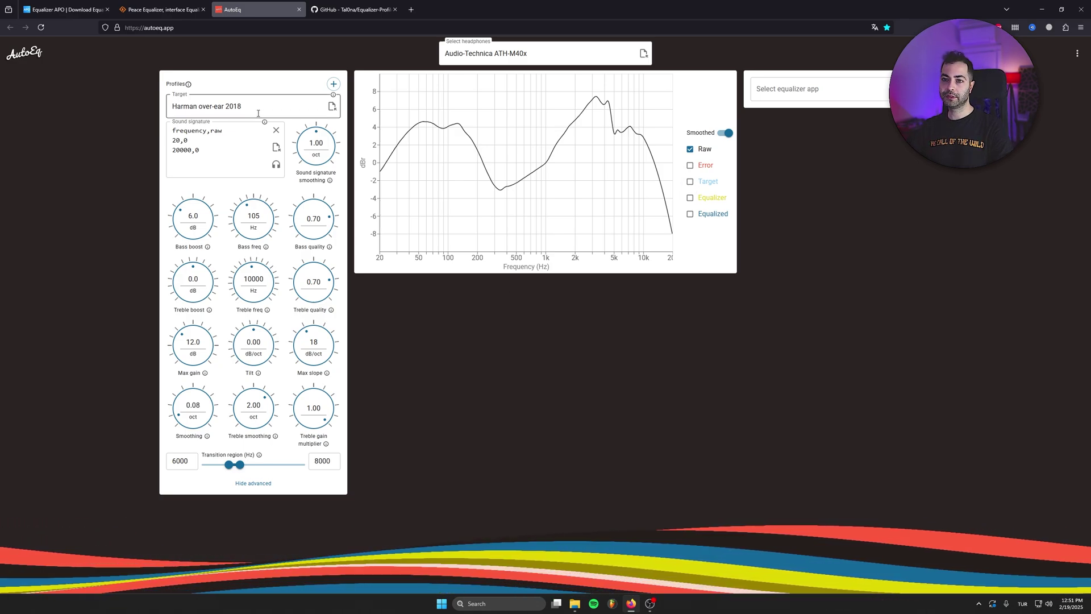
Keep Harman over-ear 2018 as the target and show its curve against the raw response.
left_click_drag(239, 106, 167, 106)
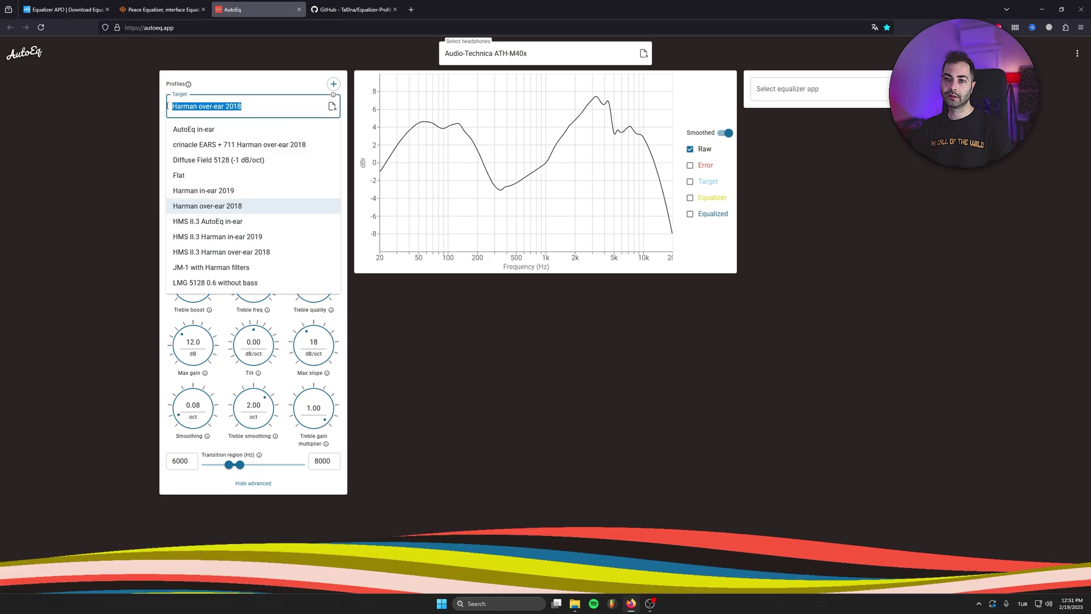
left_click(219, 208)
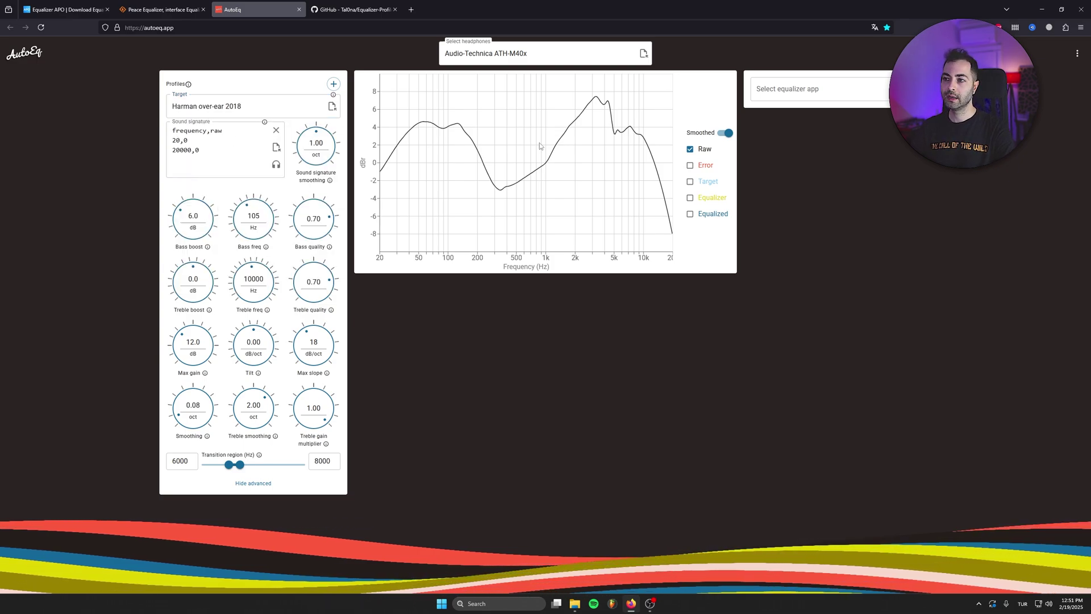
left_click(688, 185)
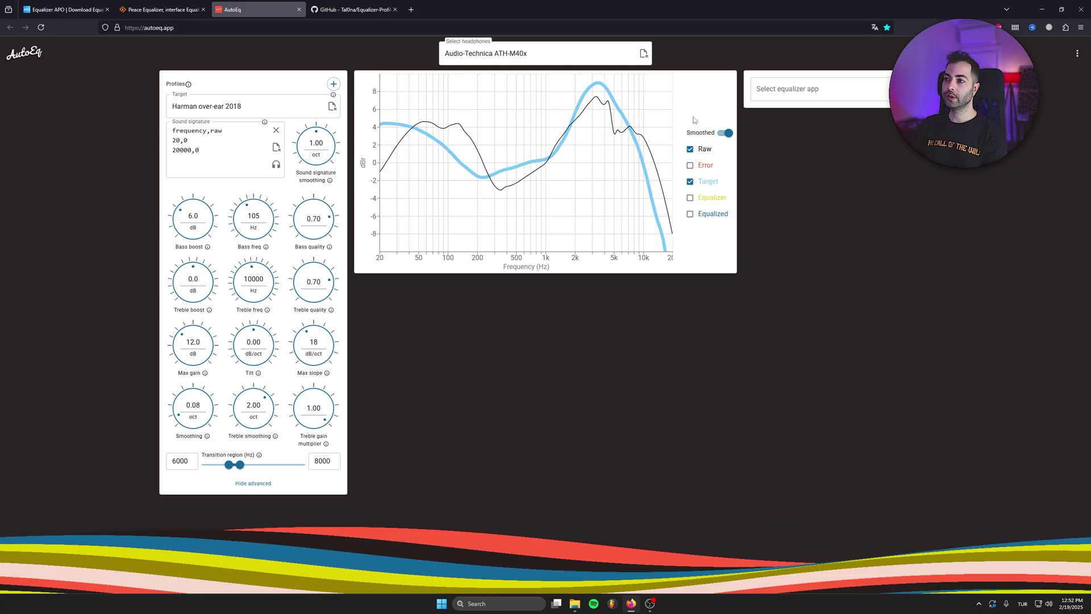
Choose Custom Parametric Eq and show only the raw and equalized curves on the graph.
left_click(824, 91)
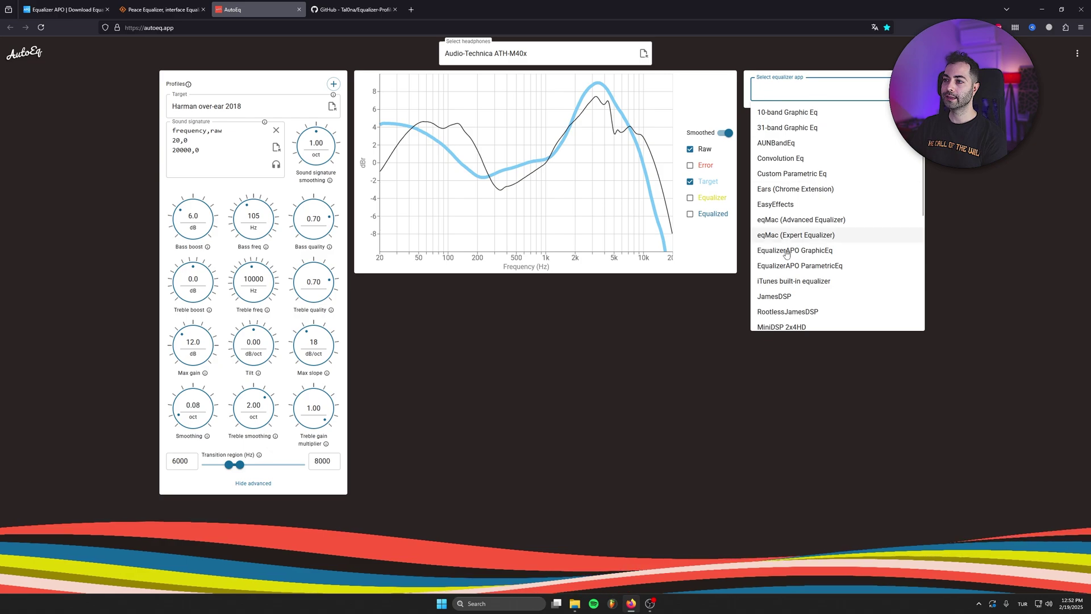
left_click(791, 173)
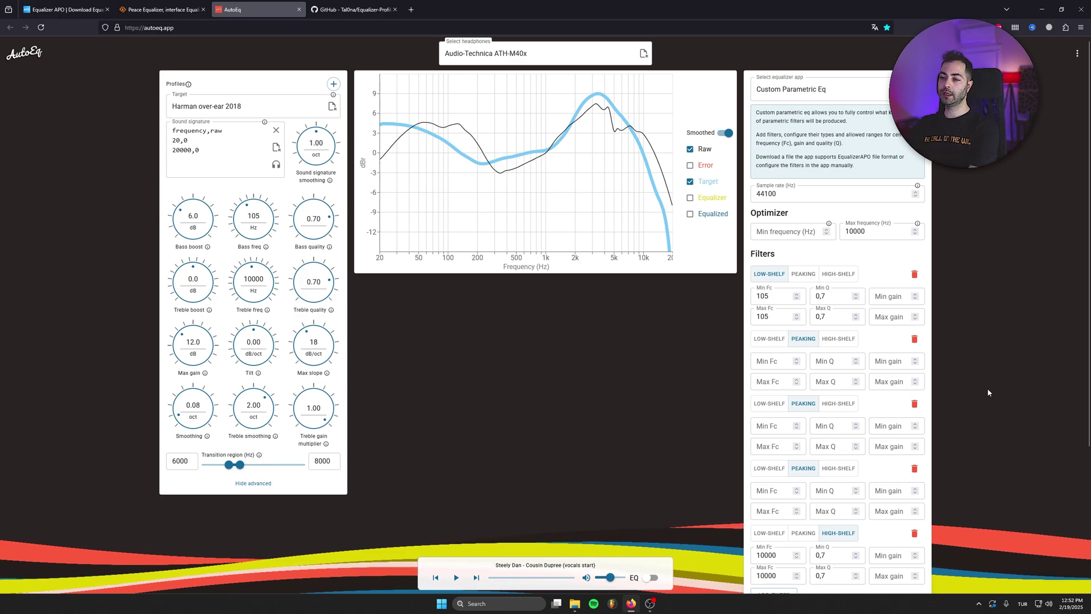
left_click(692, 201)
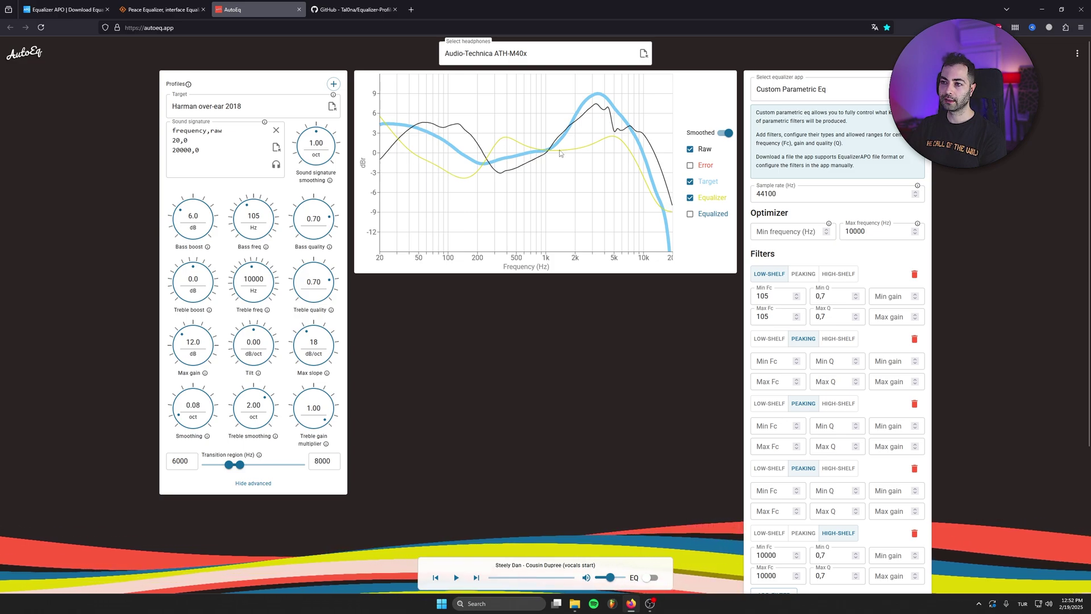
left_click(692, 199)
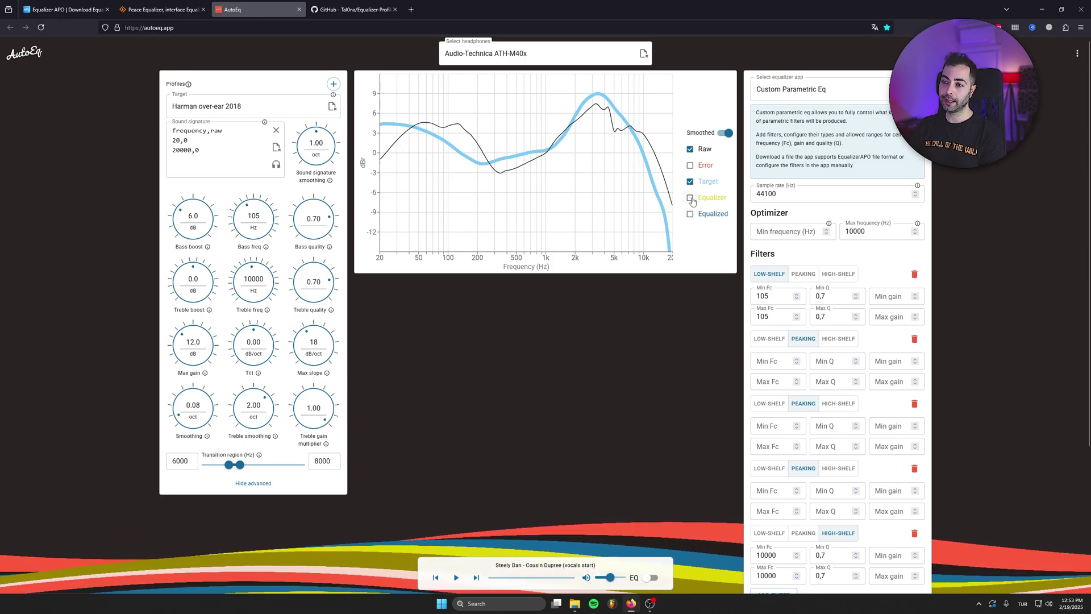
left_click(692, 183)
left_click(693, 216)
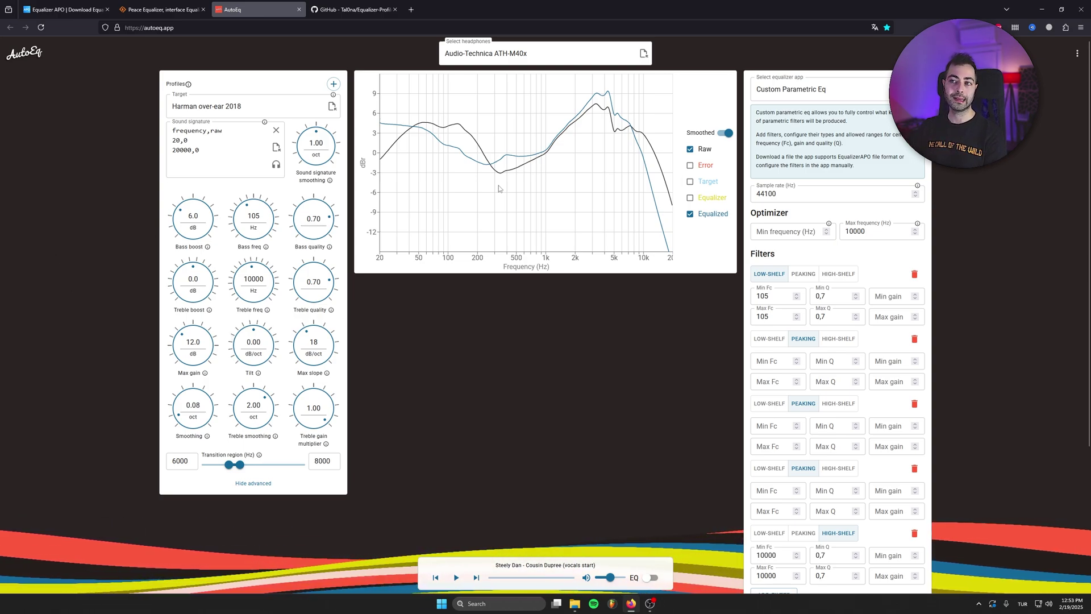
Download the parametric EQ file and select its text in Notepad (-5.67 dB preamp, five filters).
scroll(729, 362, "down", 3)
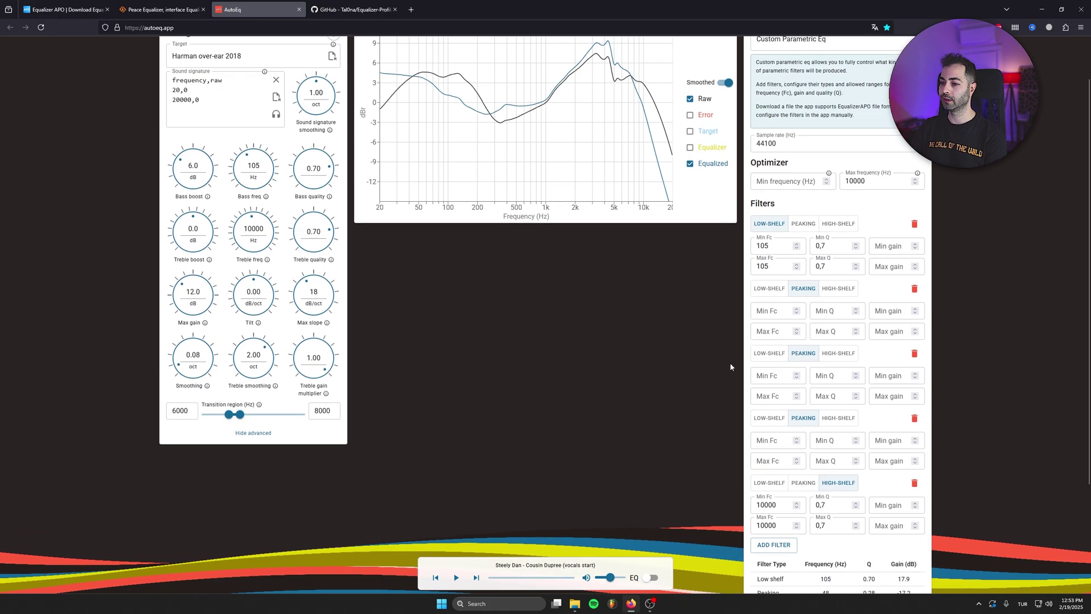
left_click(838, 530)
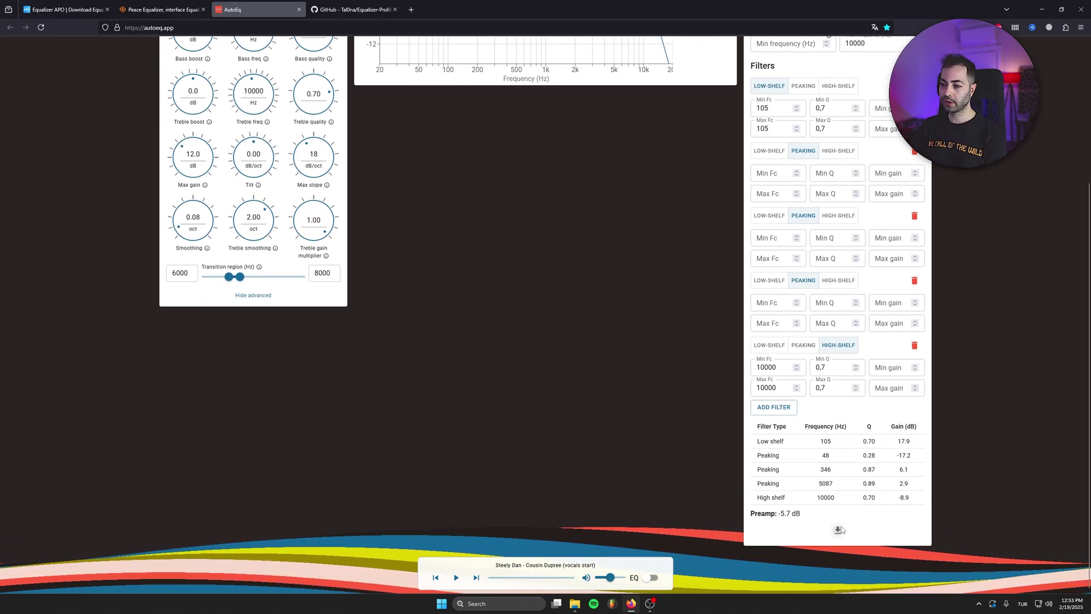
key("Return")
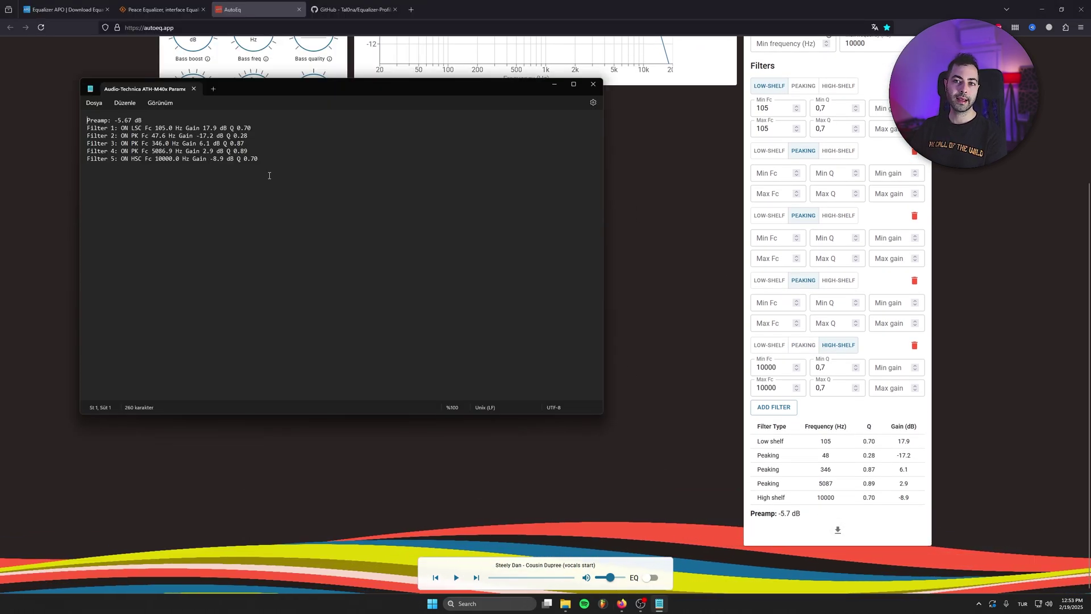
left_click_drag(402, 165, 78, 117)
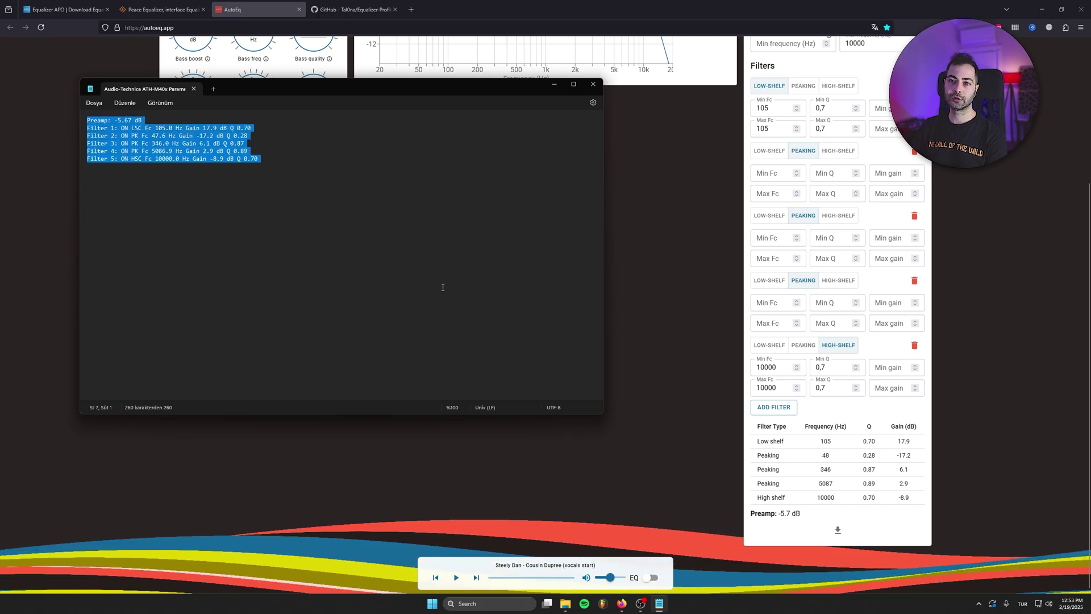
Arrange the Notepad EQ settings beside the Pro-Q 3 window in FL Studio.
left_click(709, 456)
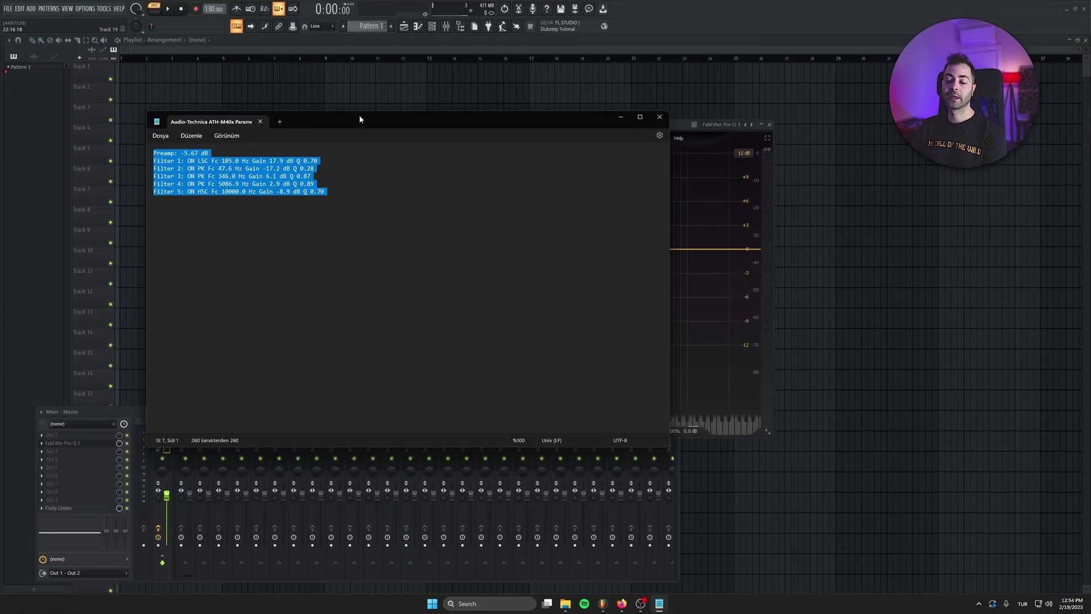
left_click_drag(359, 115, 799, 167)
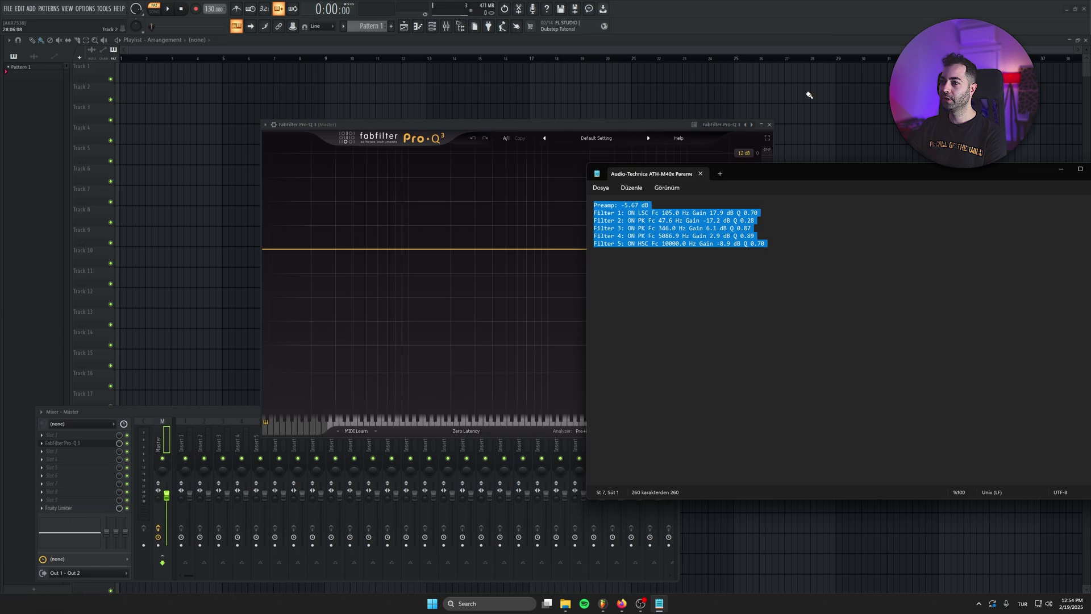
left_click(1066, 9)
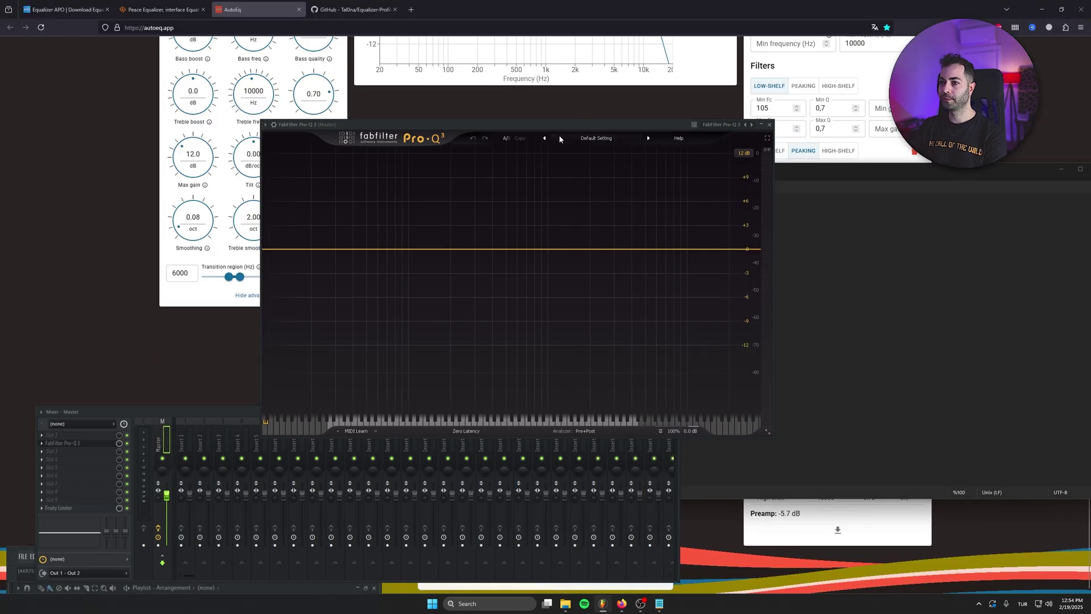
left_click_drag(525, 128, 340, 142)
left_click(605, 174)
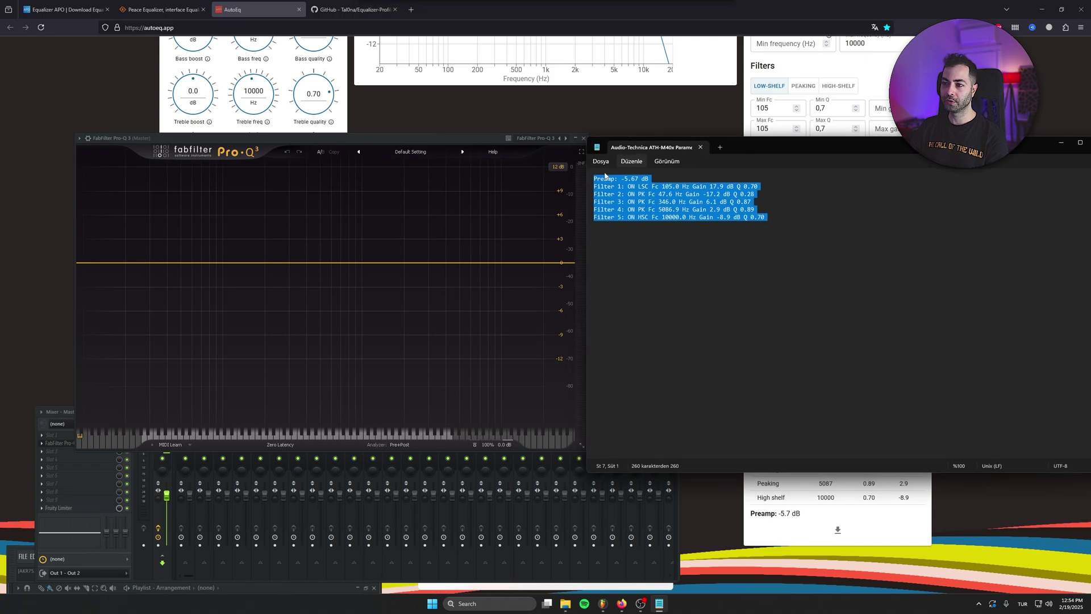
left_click(628, 178)
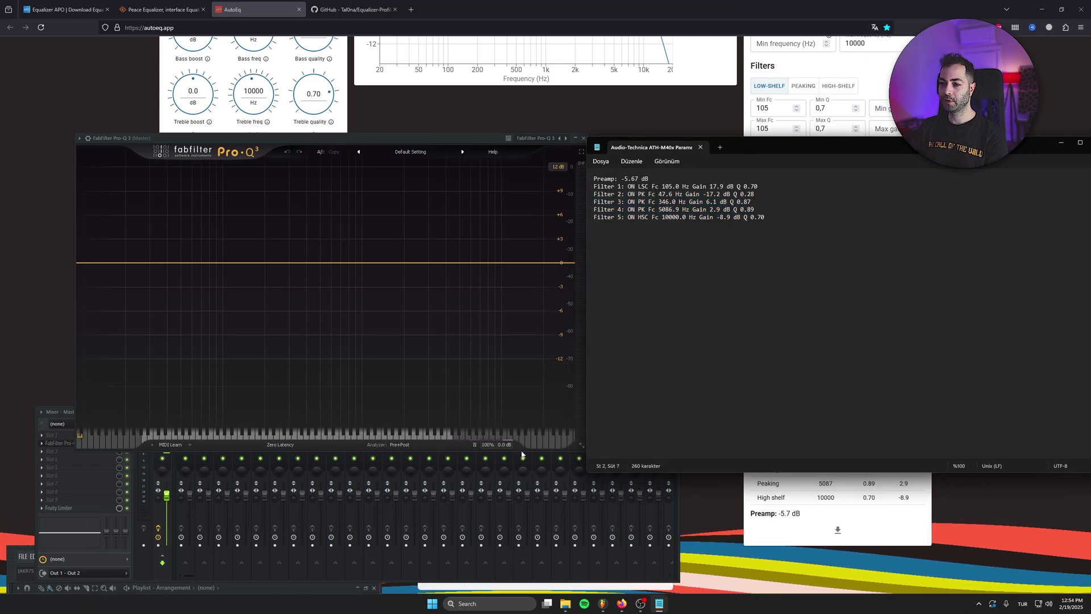
Set Pro-Q 3's output level to -5.7 dB.
left_click(504, 445)
double_click(493, 409)
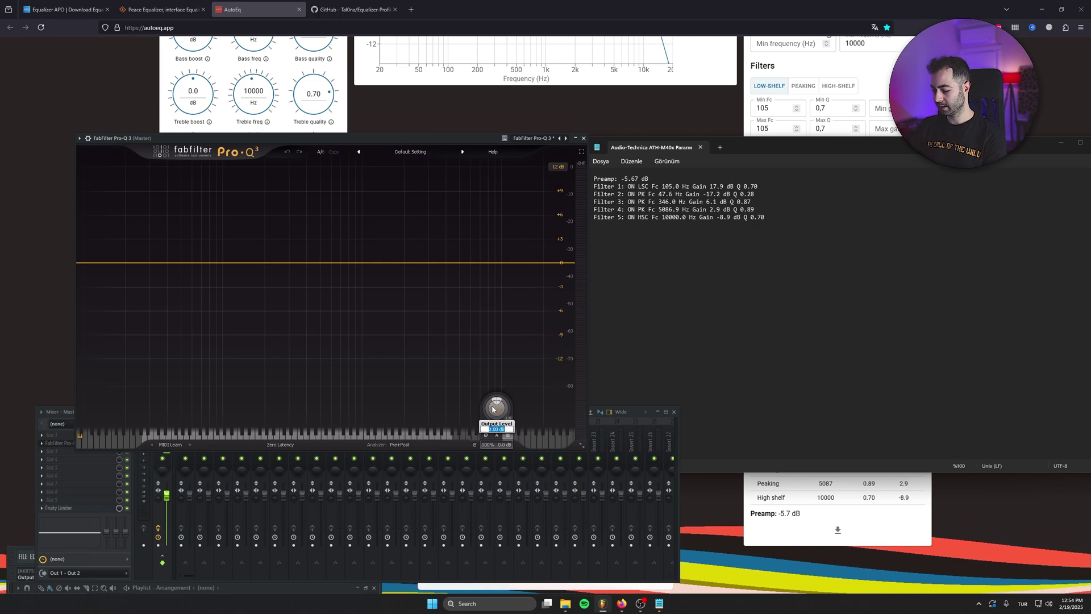
type("-5.7")
key("Return")
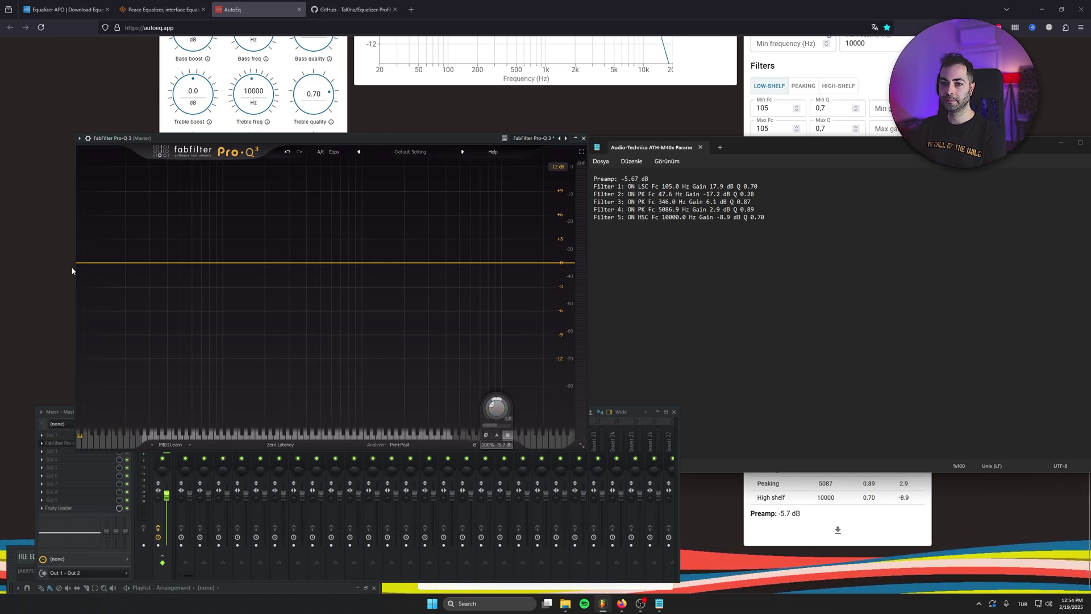
Add a low-shelf band 1 at 105 Hz, +17.9 dB gain, Q 0.7.
left_click_drag(88, 262, 122, 230)
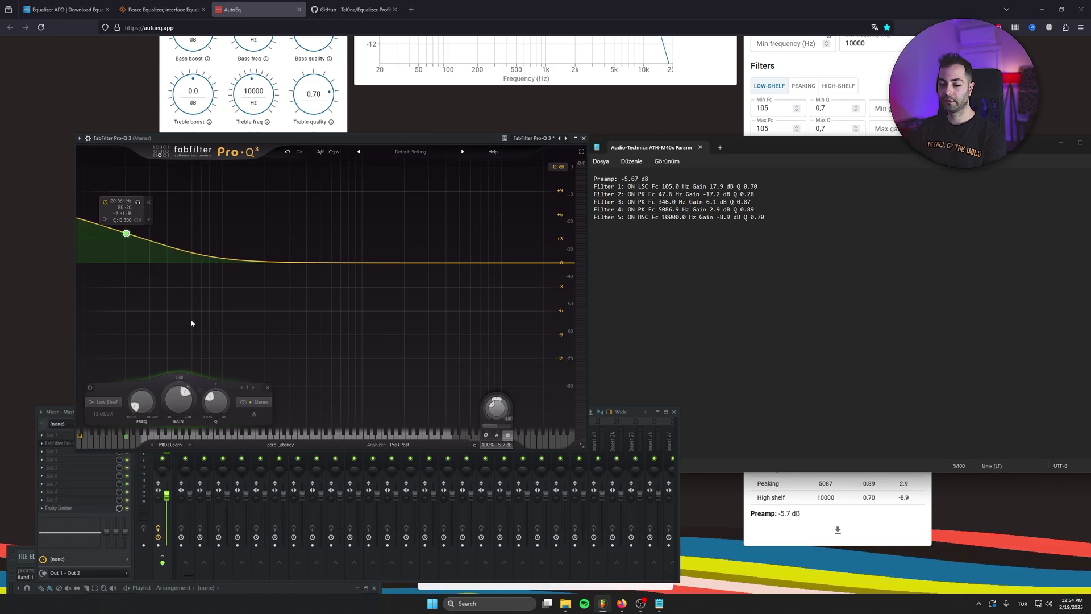
scroll(179, 400, "up", 2)
double_click(143, 410)
type("105")
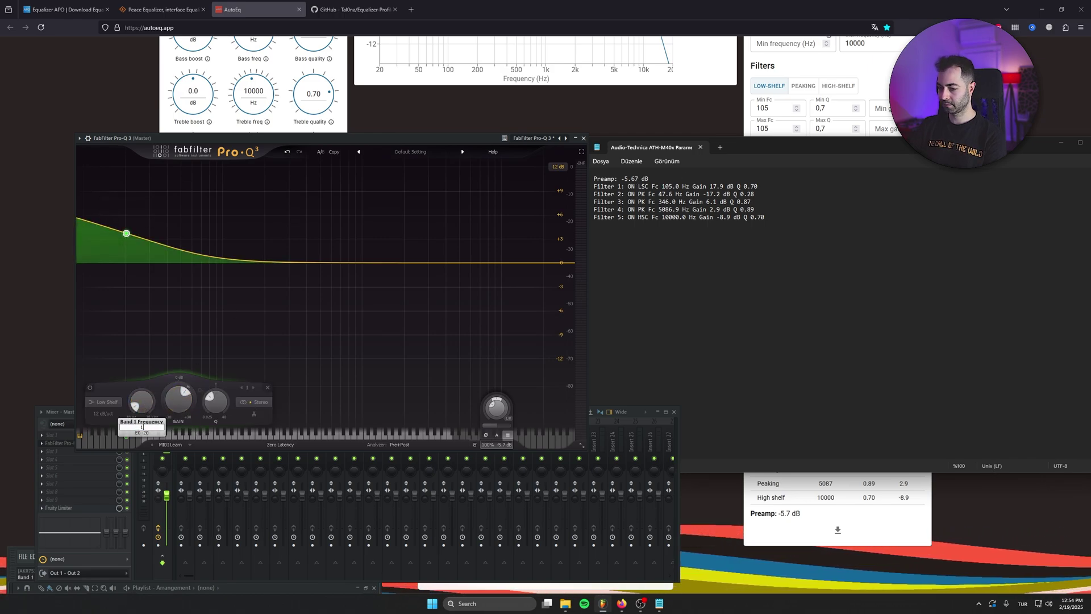
key("Return")
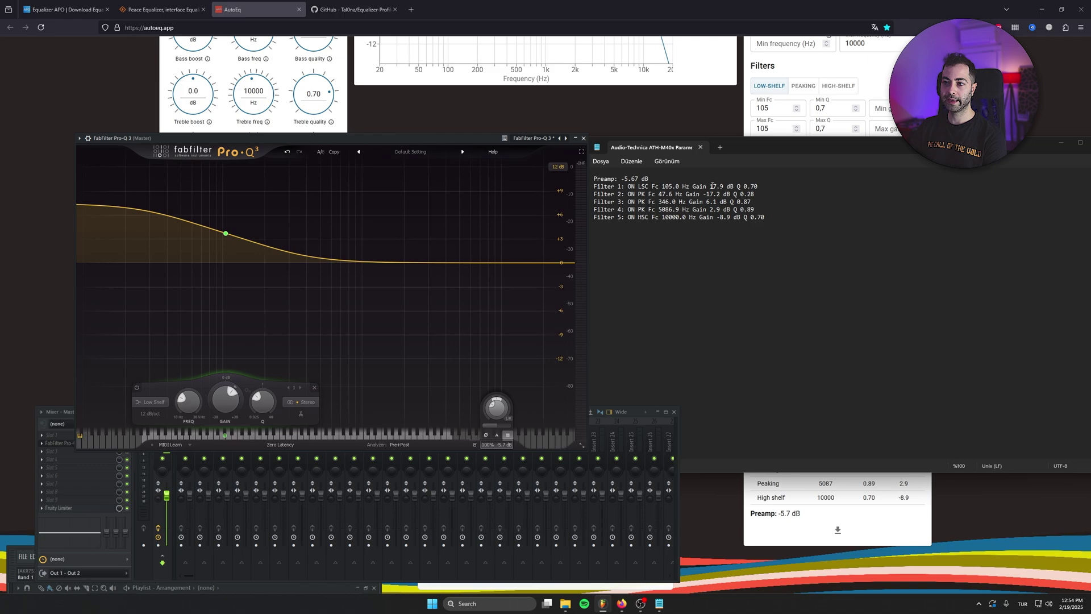
double_click(225, 399)
type("1")
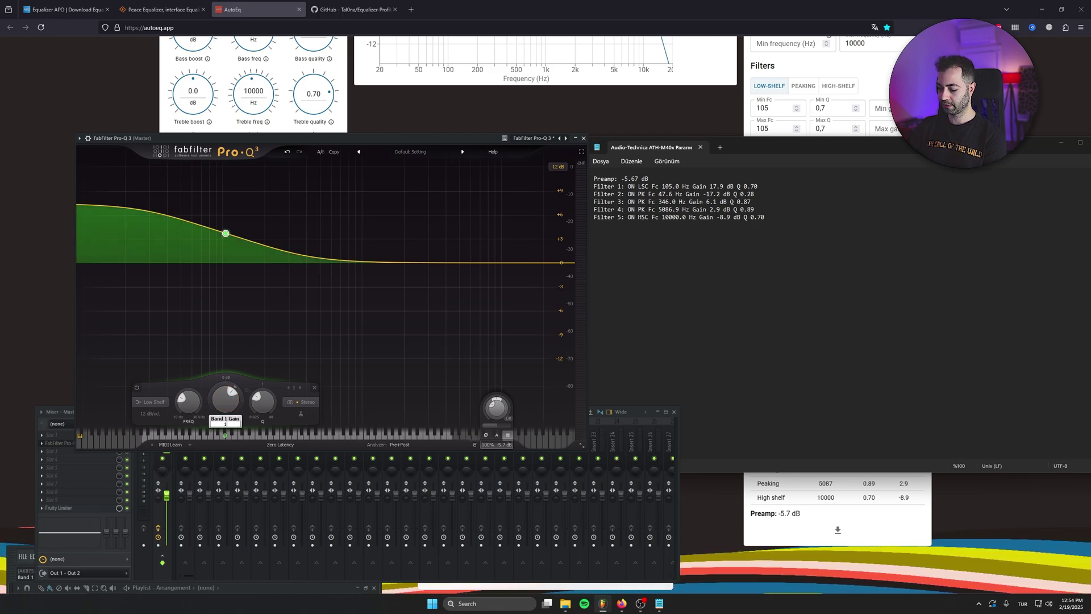
type("7.9")
key("Return")
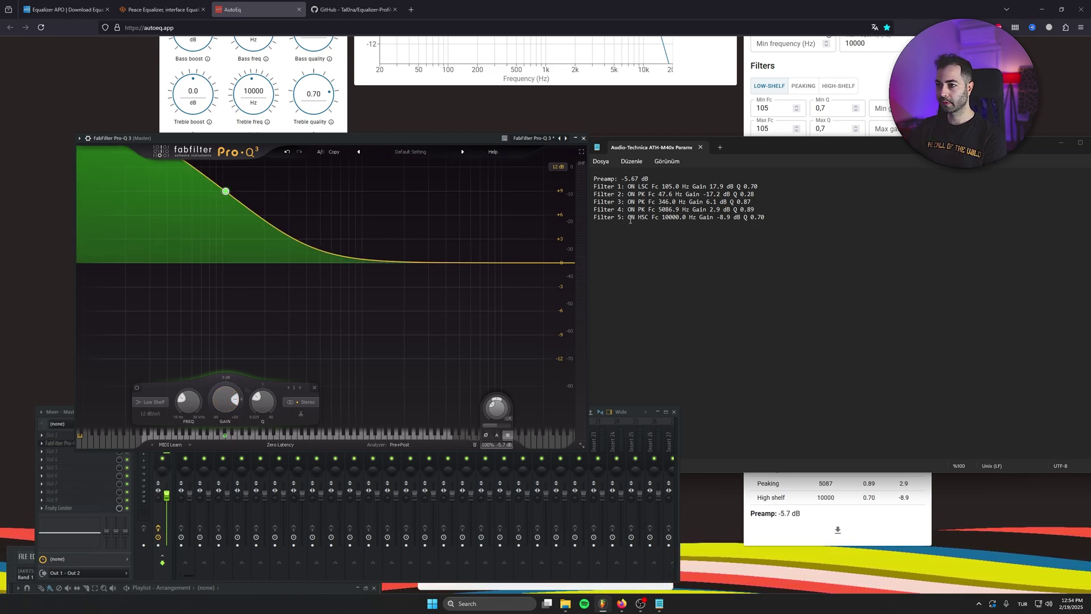
double_click(262, 401)
type("0.7")
key("Return")
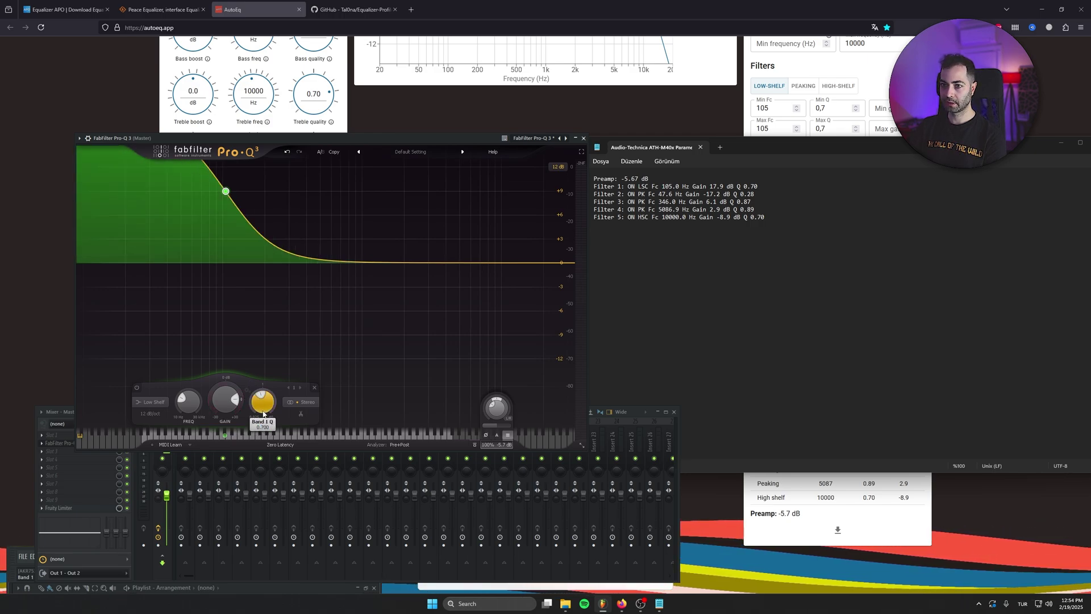
Widen the display range to 30 dB and add band 2 at 47.6 Hz, -17.2 dB, Q 0.28.
left_click(557, 166)
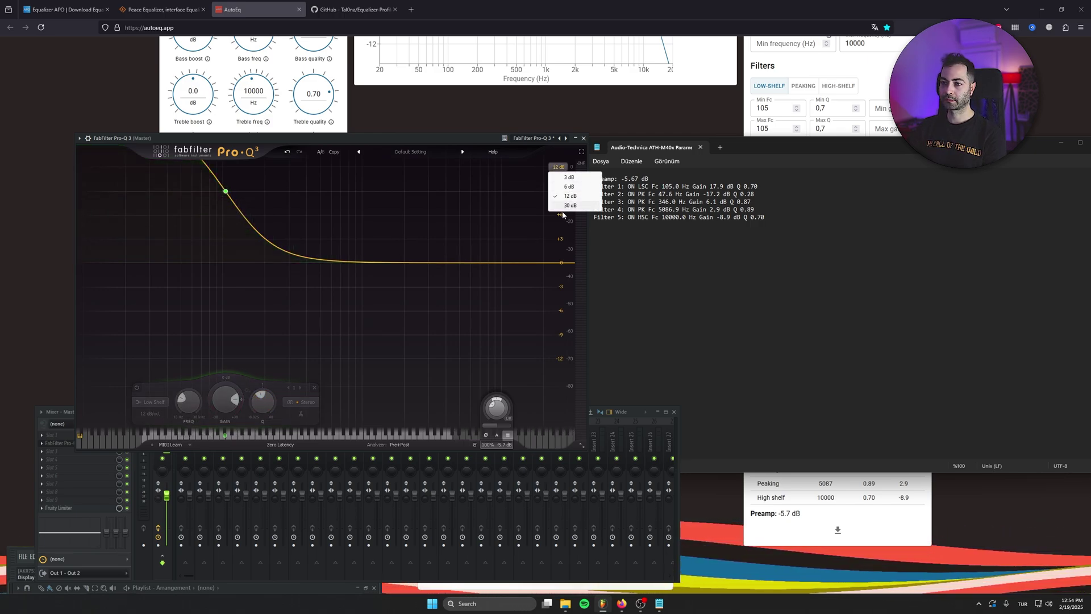
left_click(559, 209)
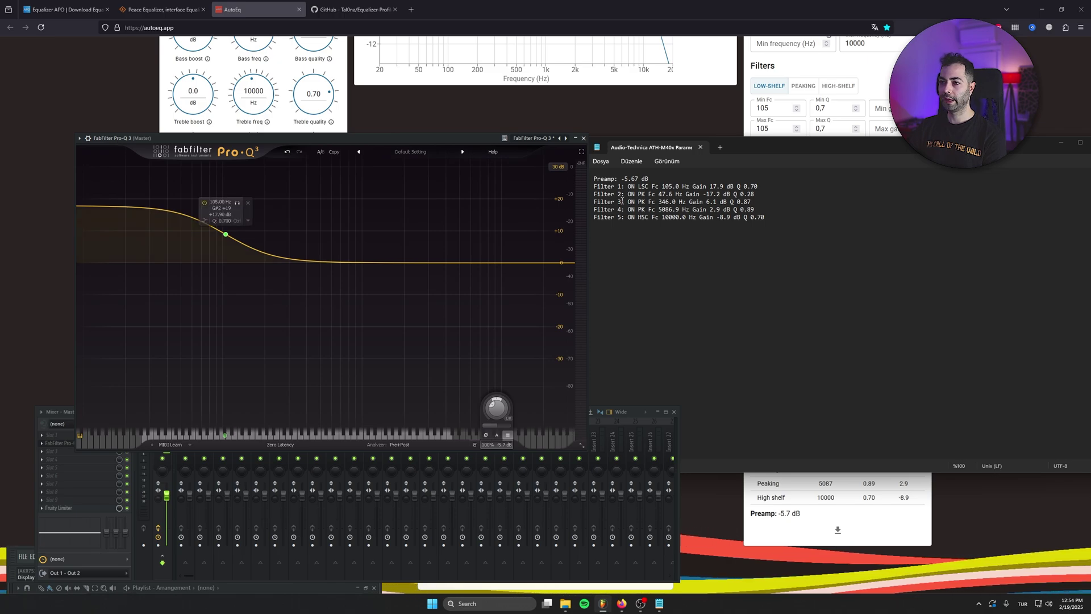
double_click(290, 261)
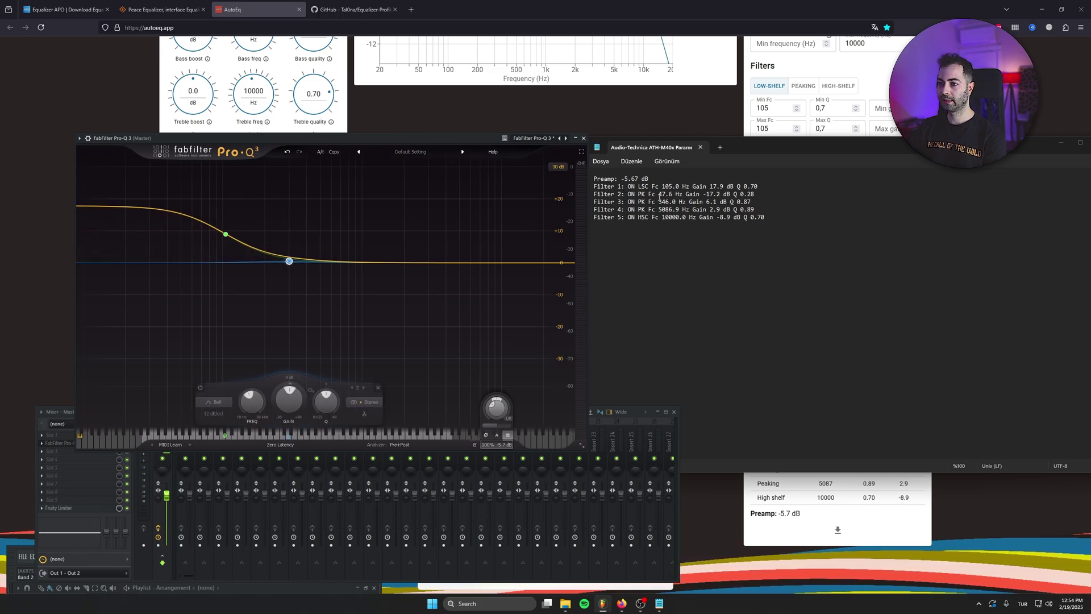
double_click(247, 405)
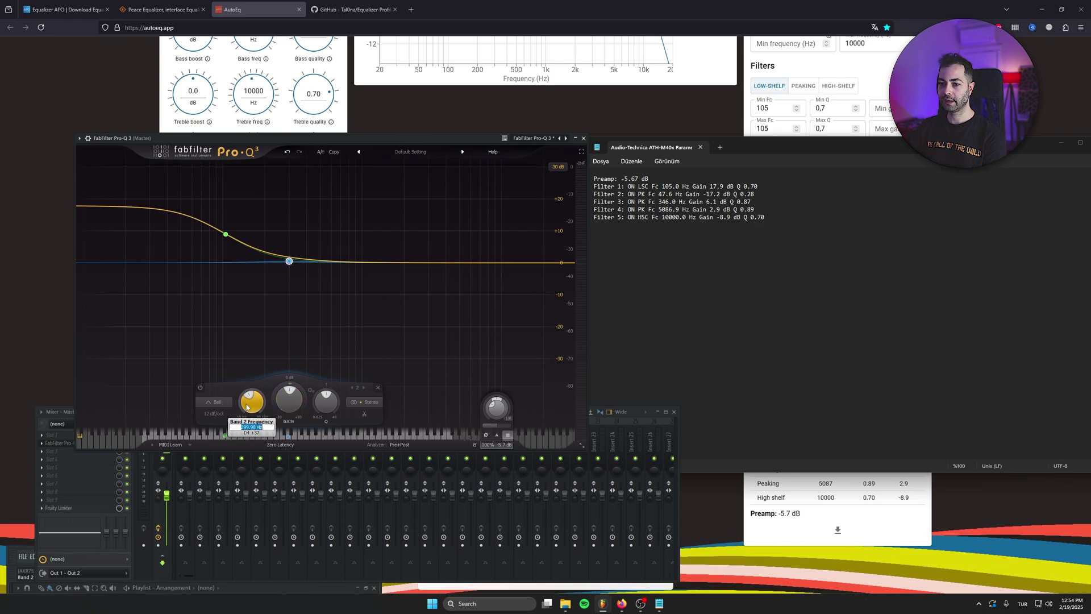
type("4")
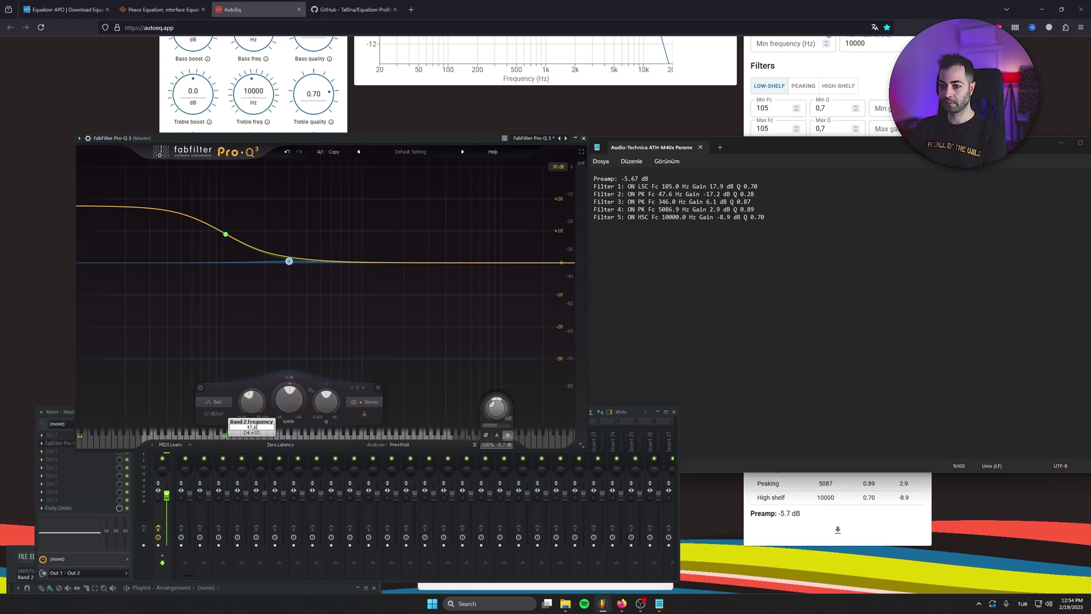
type("7,6")
key("Return")
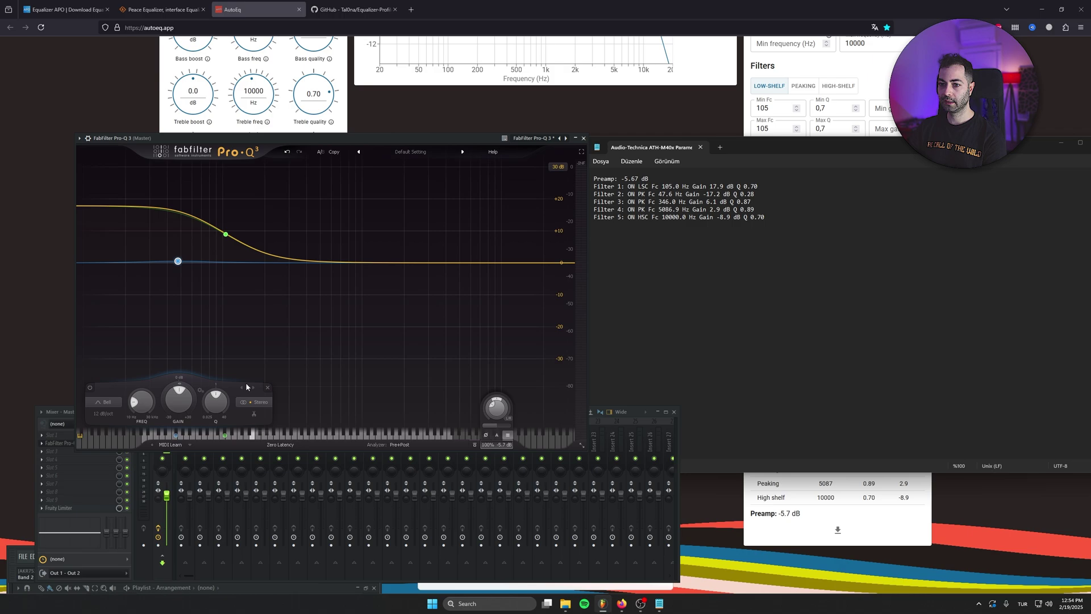
double_click(182, 408)
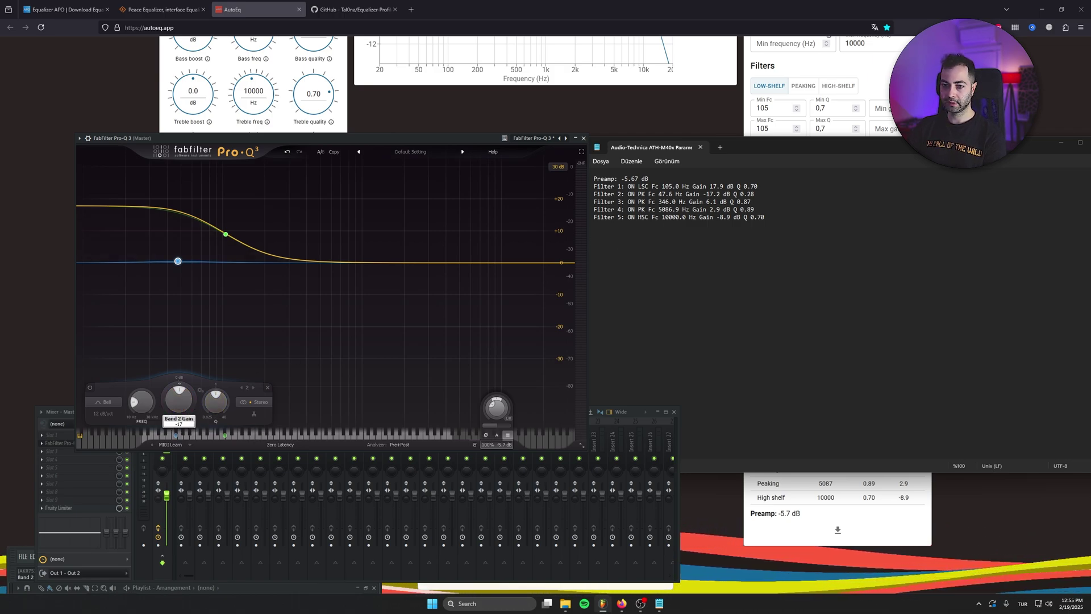
type("-17,2")
key("Return")
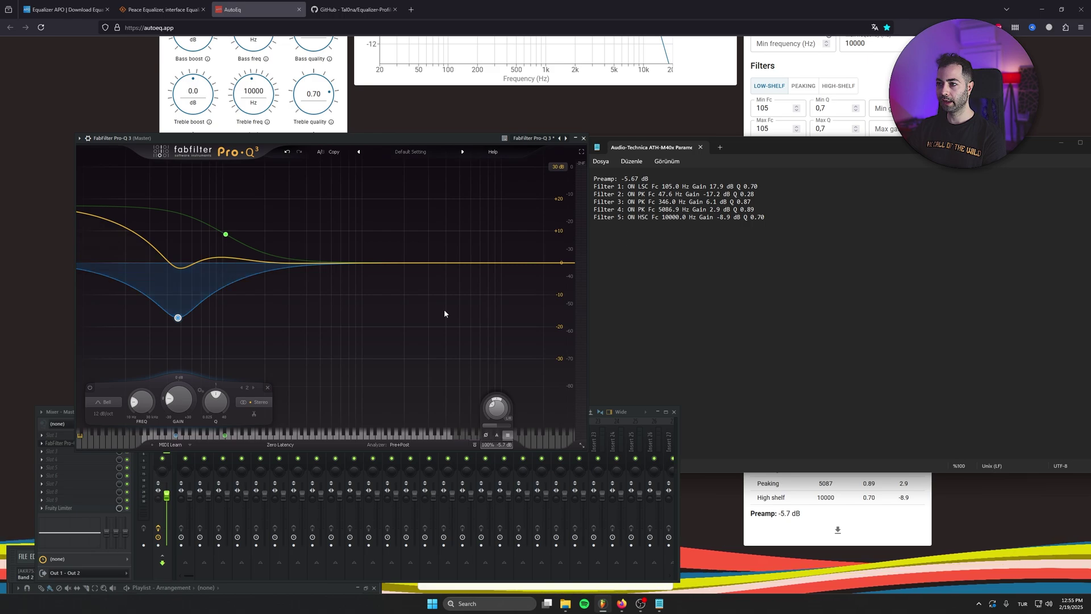
double_click(220, 407)
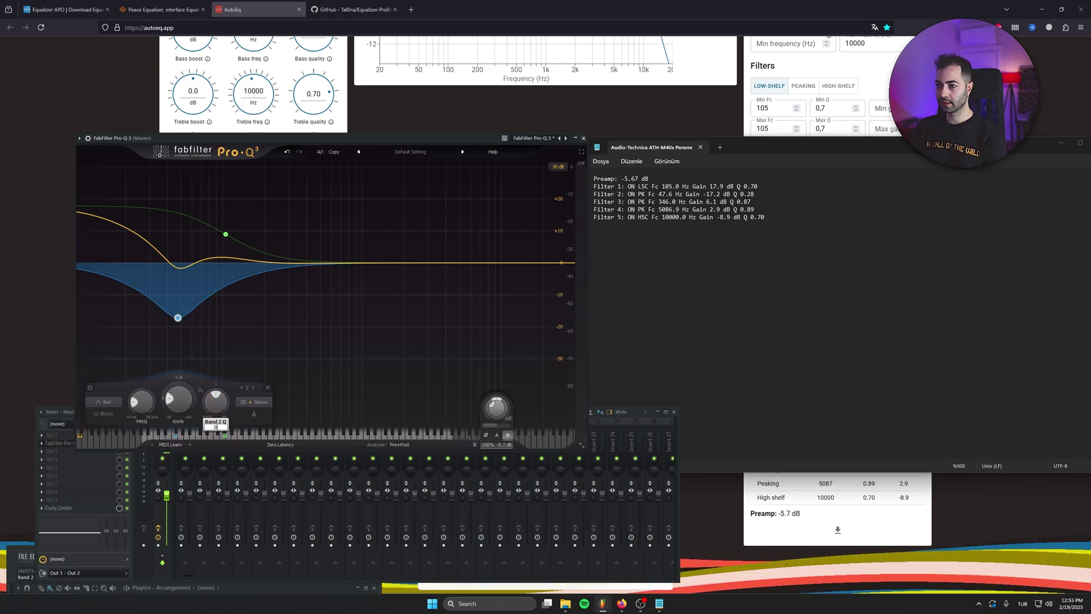
type("0,28")
key("Return")
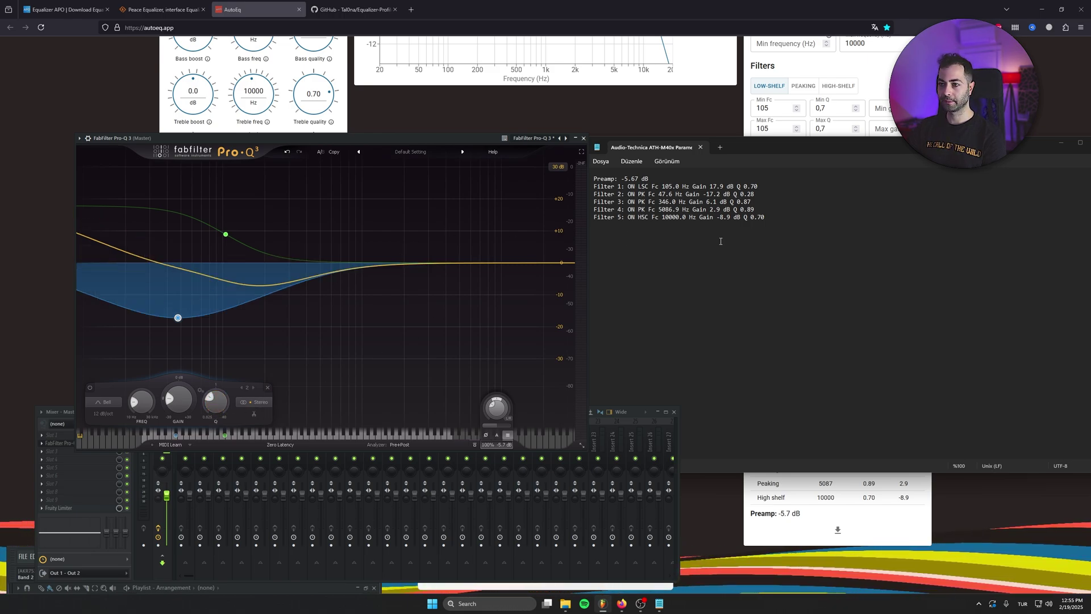
Add bands 3, 4 and 5, pulling band 5 down into a treble cut.
double_click(298, 243)
double_click(460, 254)
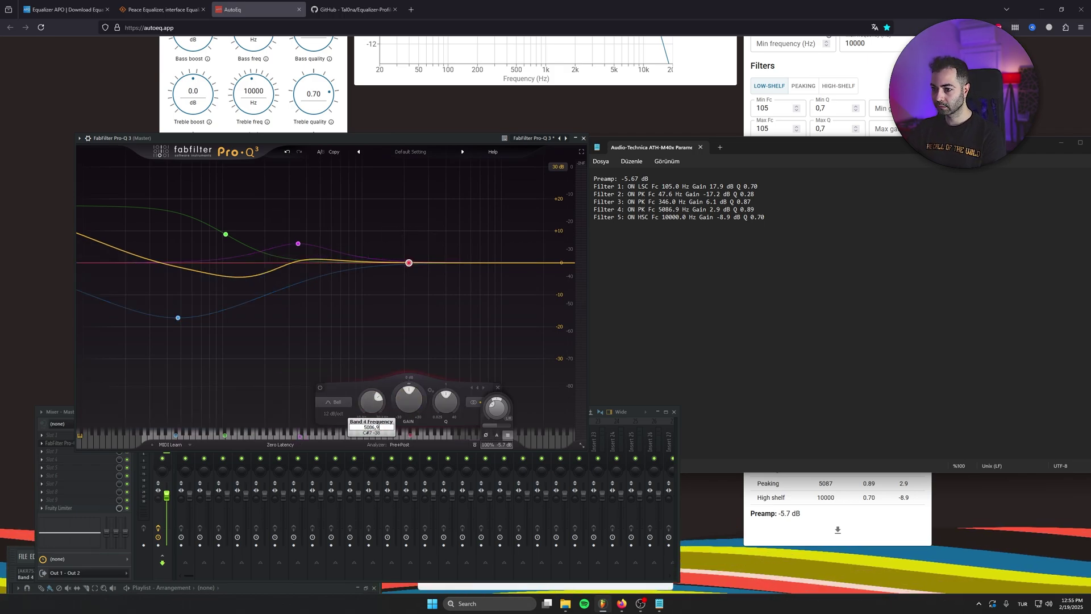
double_click(560, 262)
left_click_drag(559, 262, 501, 278)
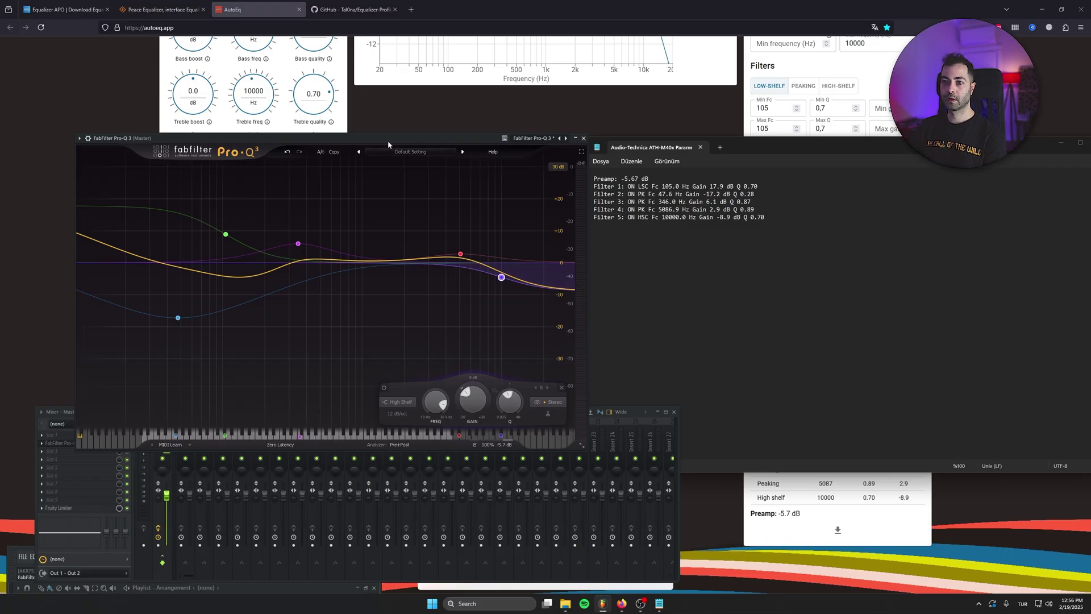
Close the Notepad filter notes window.
left_click_drag(389, 139, 374, 118)
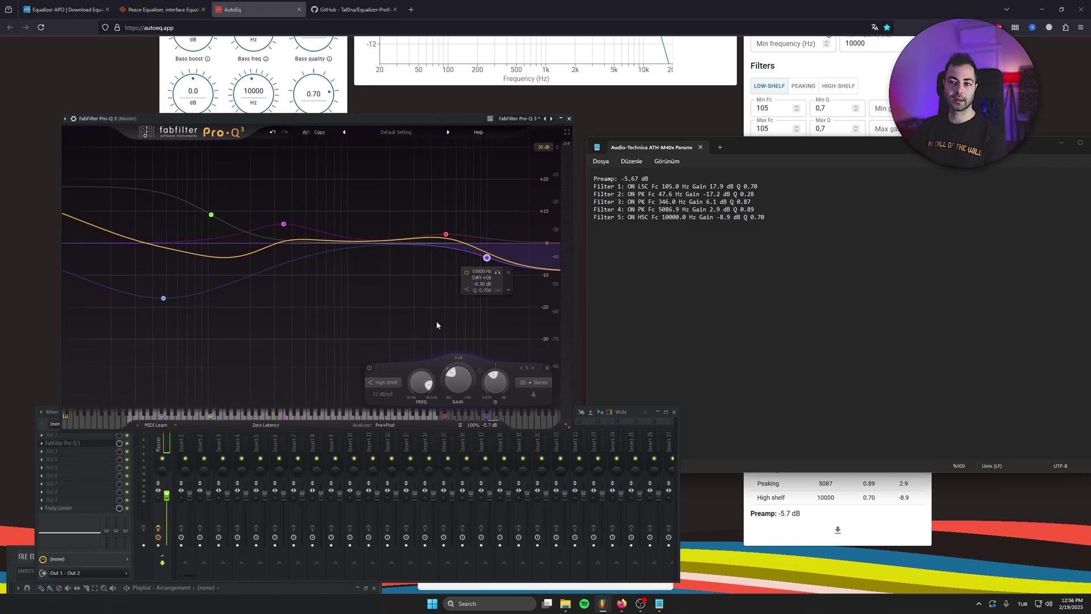
left_click_drag(780, 147, 663, 147)
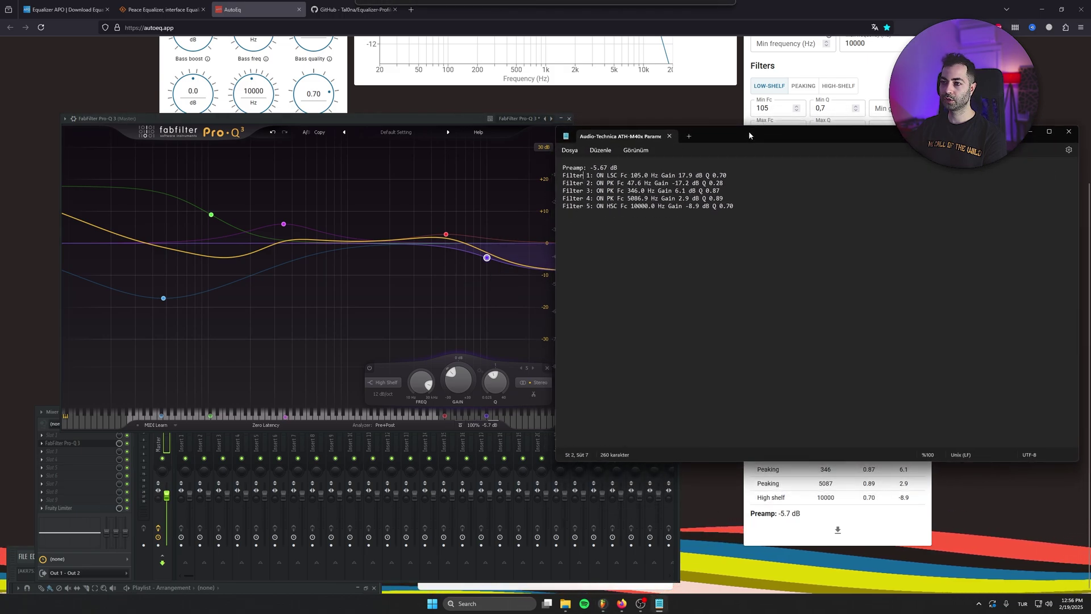
key("alt+F4")
Move Pro-Q 3 after Fruity Limiter on the Master, reopen it, and keep Zero Latency mode.
left_click_drag(63, 442, 98, 492)
left_click(103, 507)
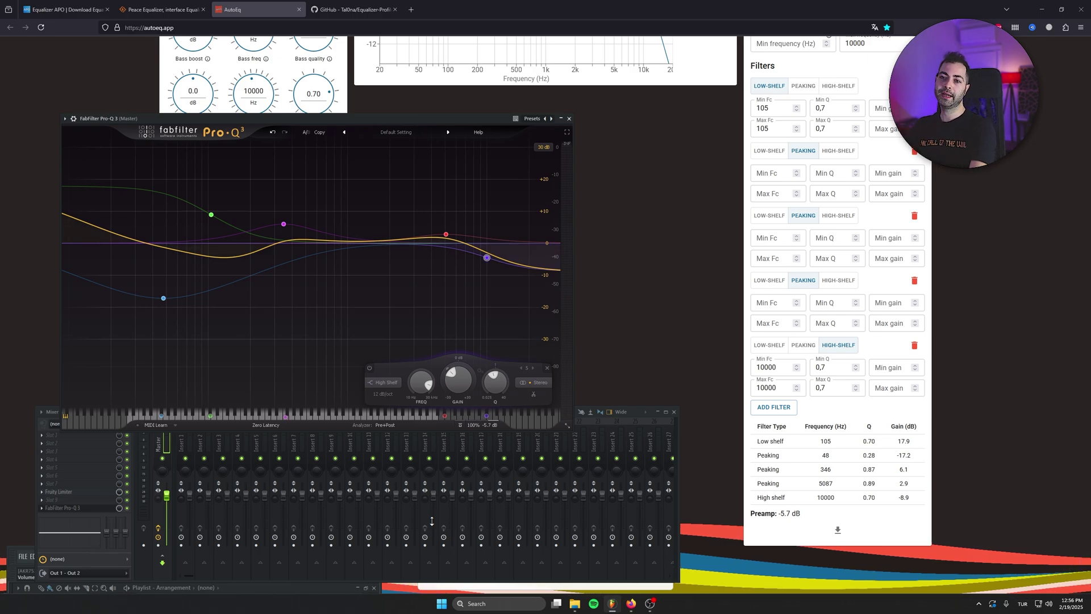
left_click_drag(386, 119, 443, 114)
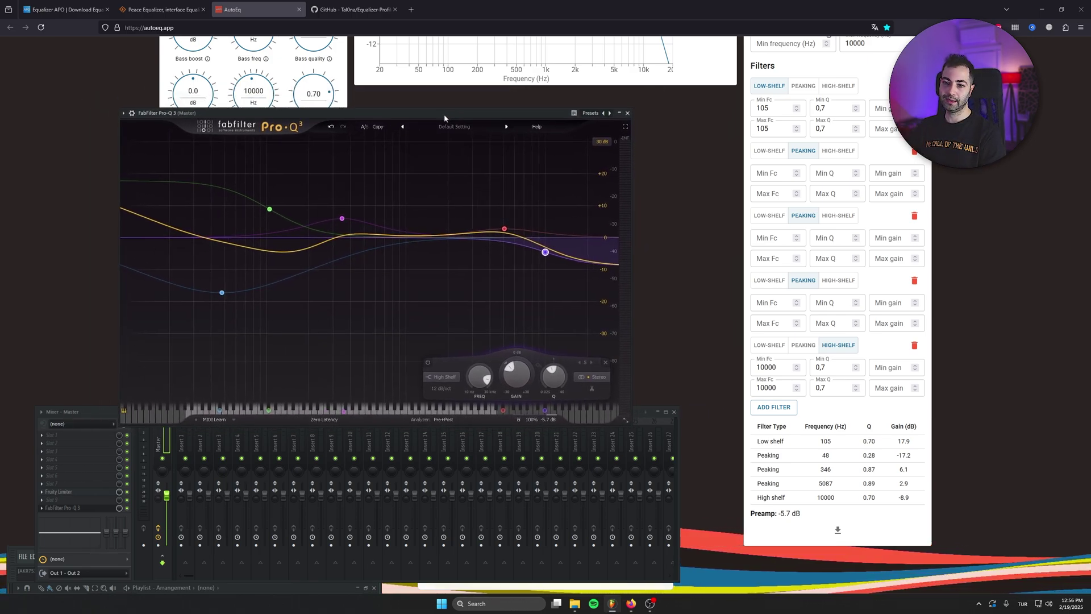
left_click(324, 419)
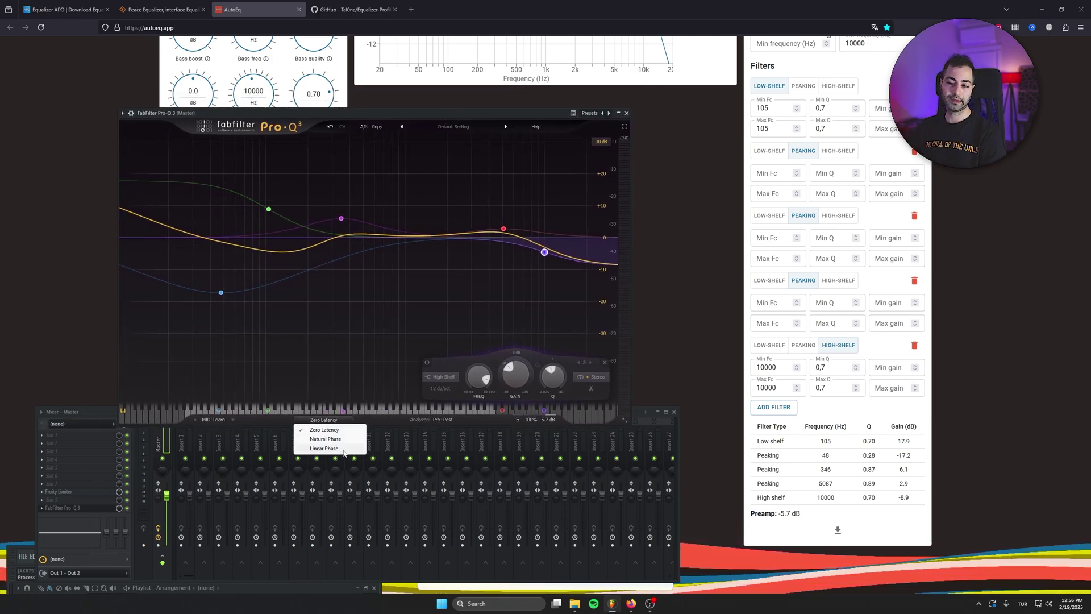
left_click(370, 423)
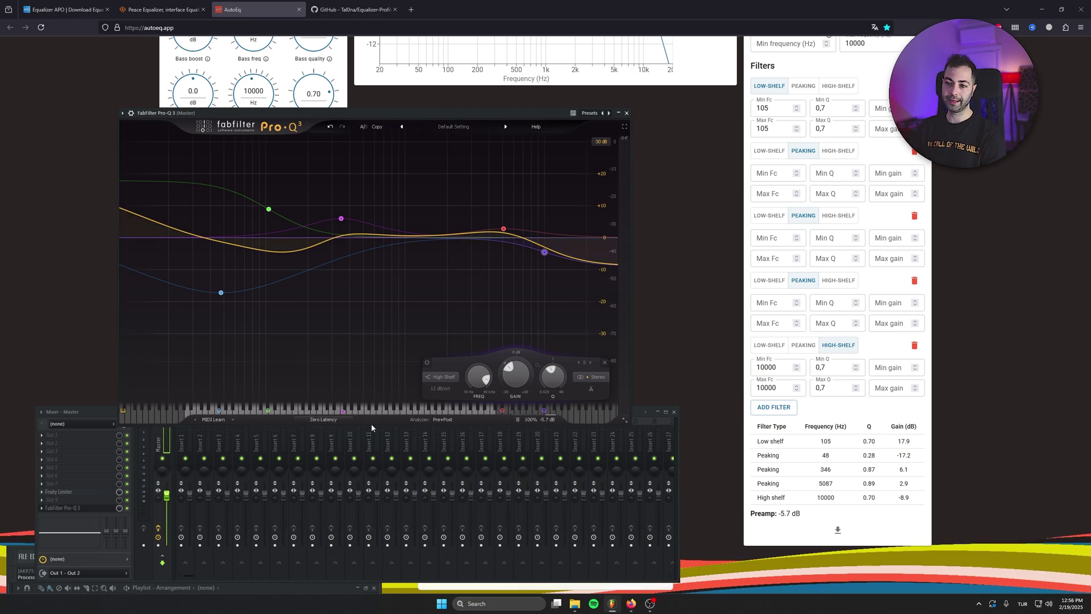
left_click_drag(463, 116, 461, 133)
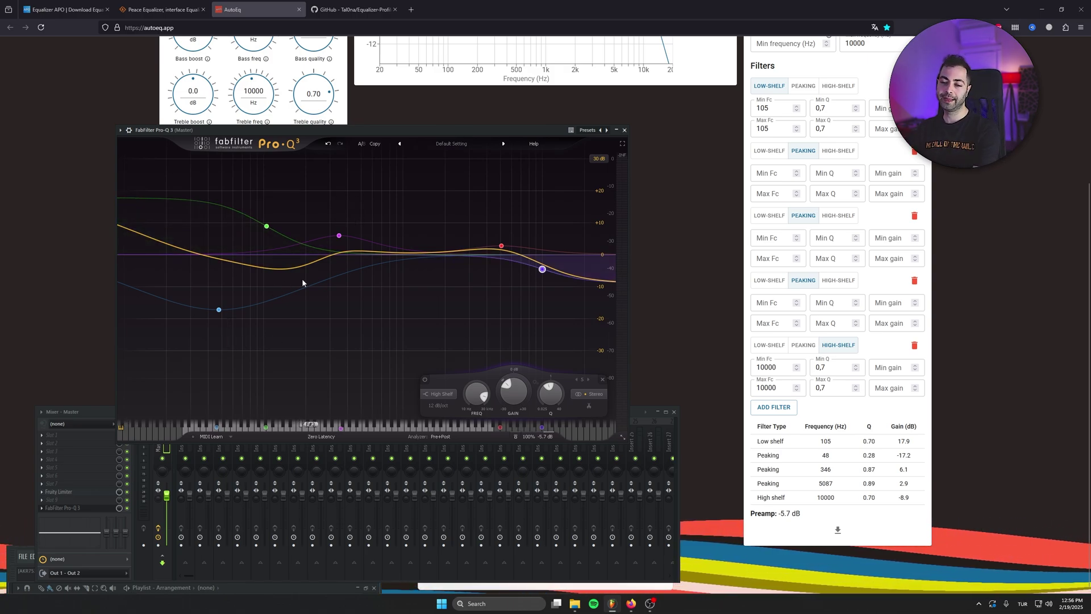
Bring the Pro-Q 3 window back in front of the master mixer.
left_click(63, 412)
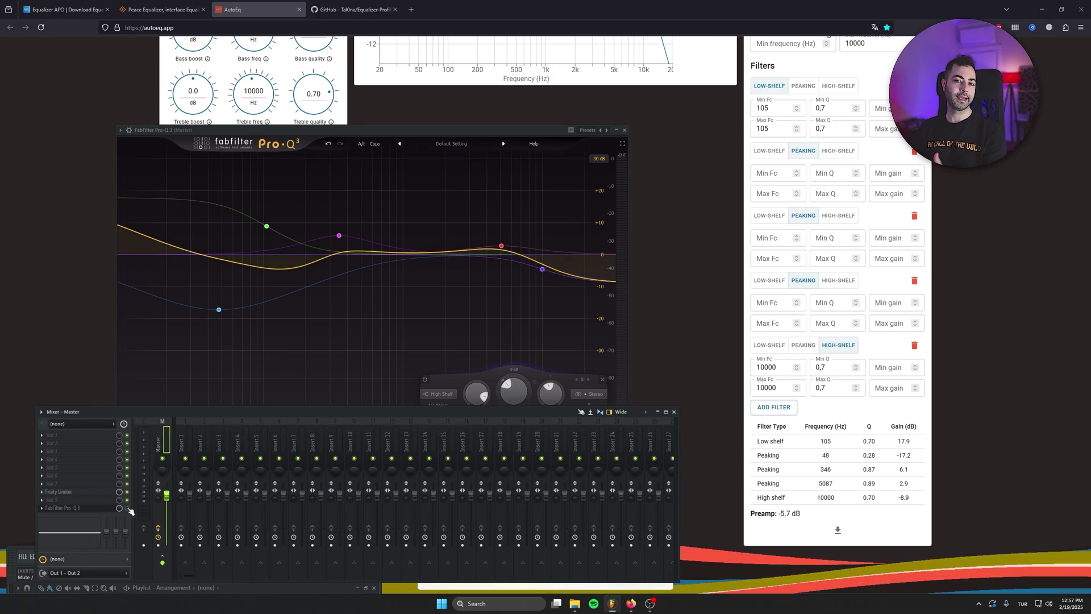
left_click_drag(407, 136, 453, 123)
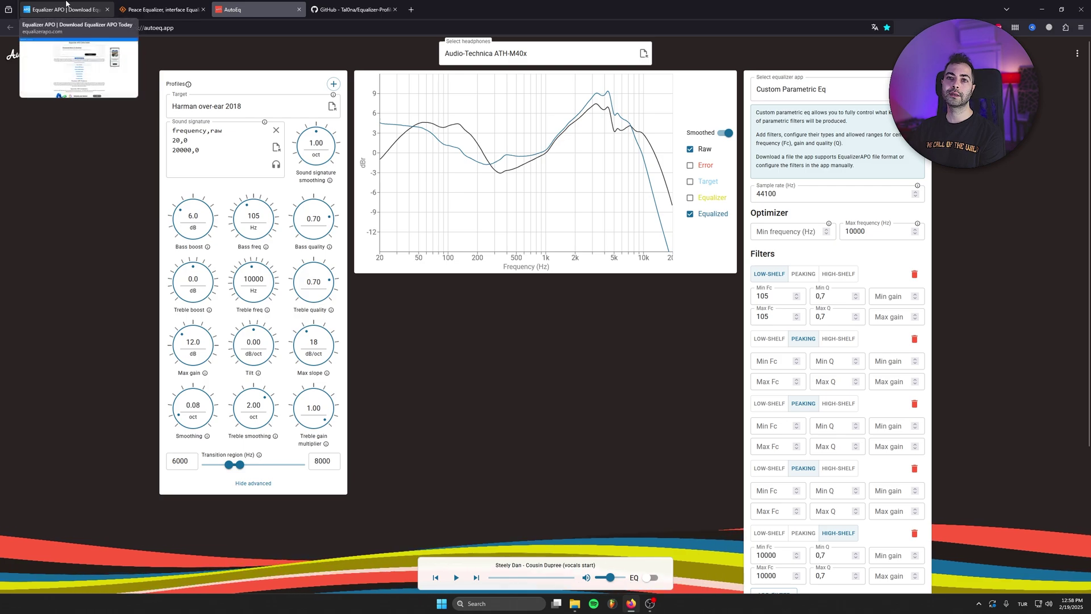
left_click(66, 5)
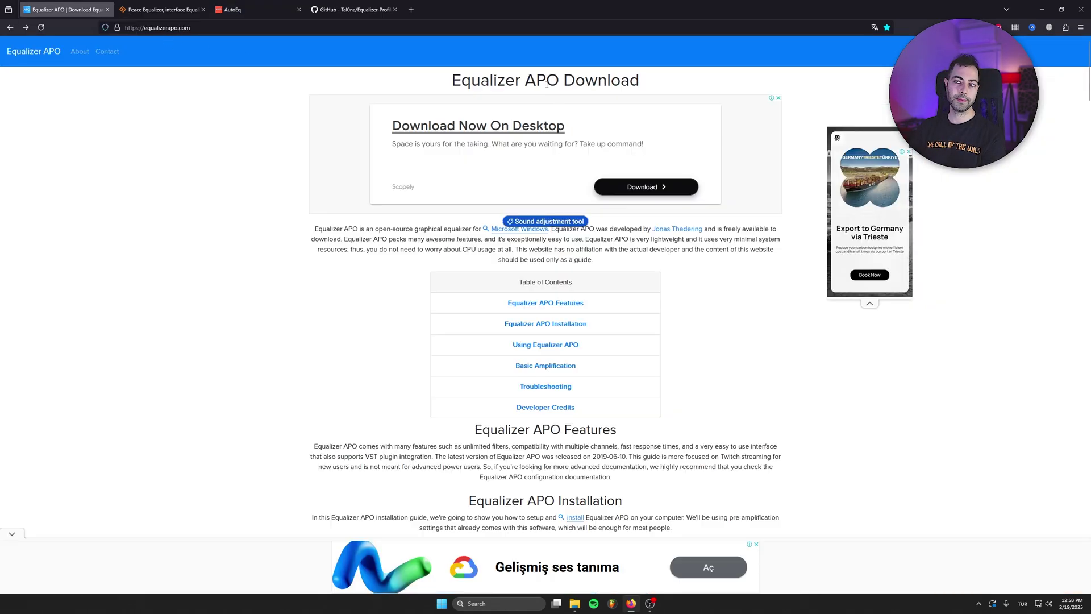
scroll(418, 282, "down", 3)
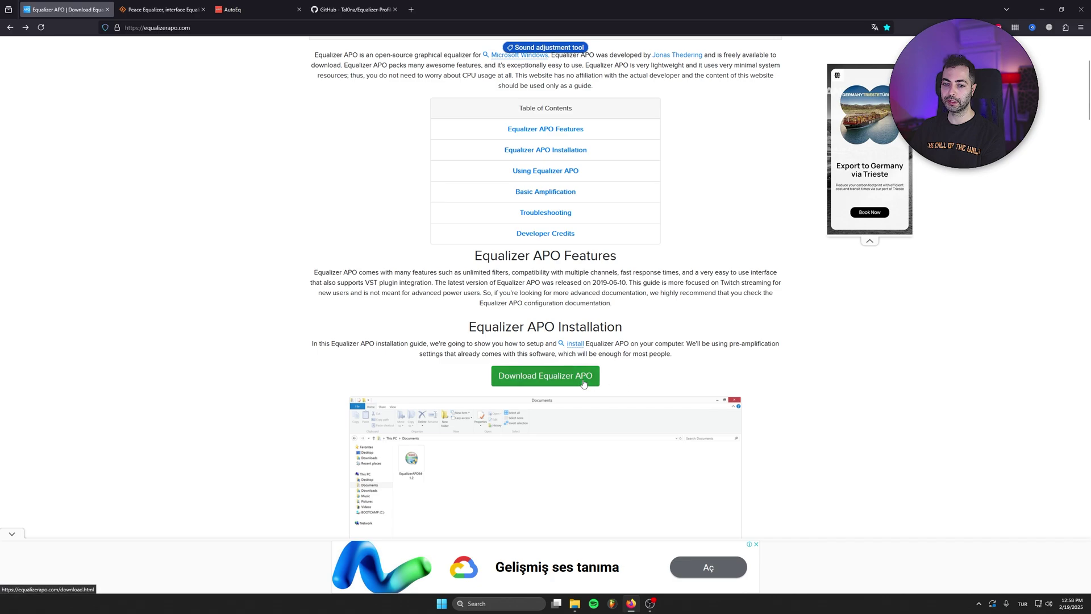
left_click(583, 383)
left_click_drag(577, 281, 658, 280)
left_click(486, 244)
left_click(718, 287)
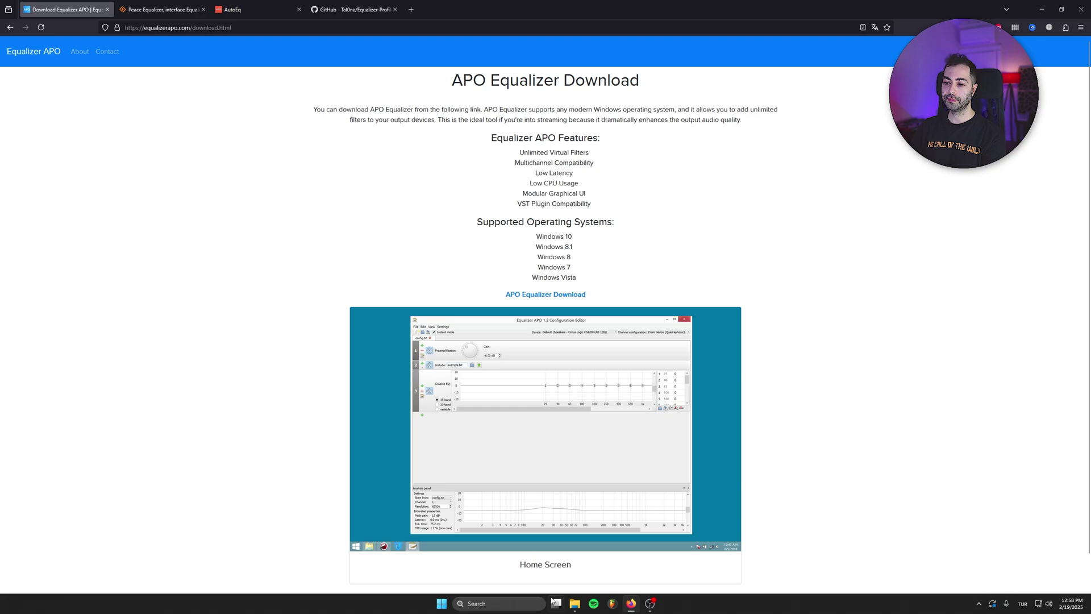
scroll(510, 290, "down", 1)
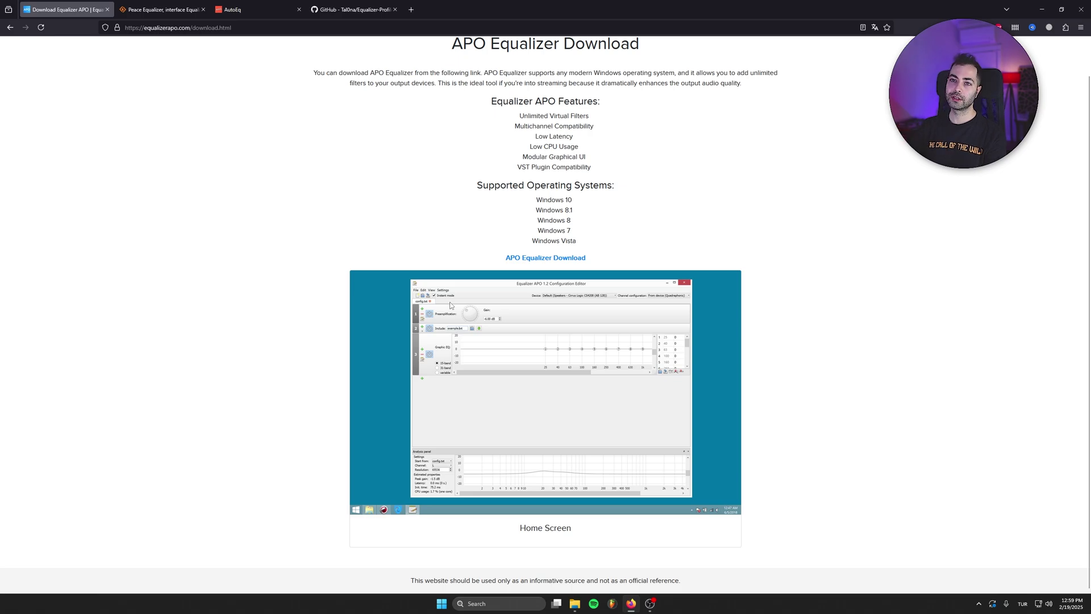
View the Peace Equalizer SourceForge page, then return to the AutoEq ATH-M40x results.
left_click(123, 8)
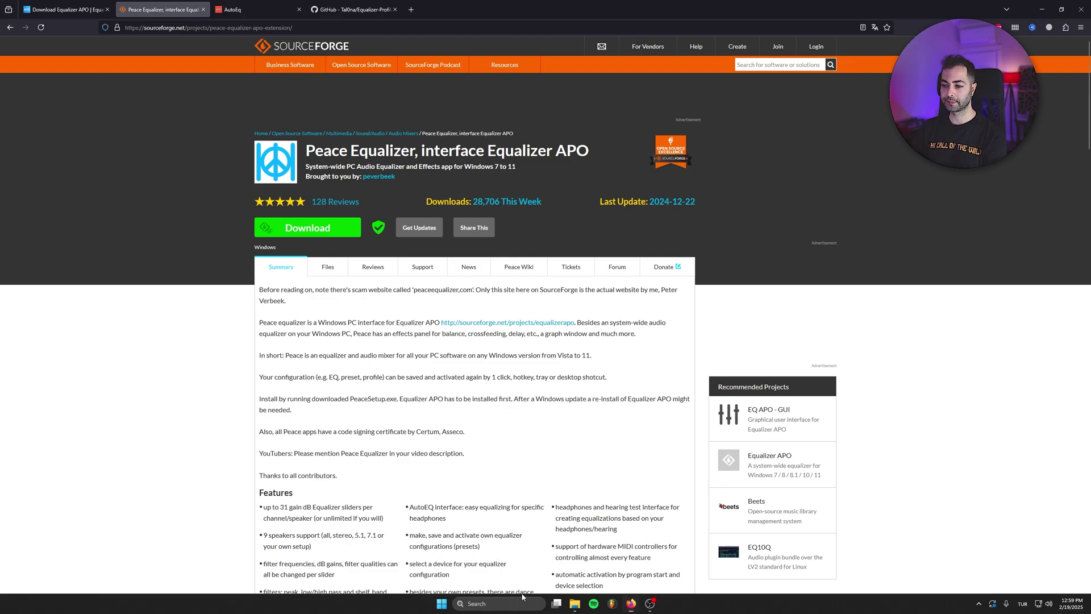
left_click(243, 6)
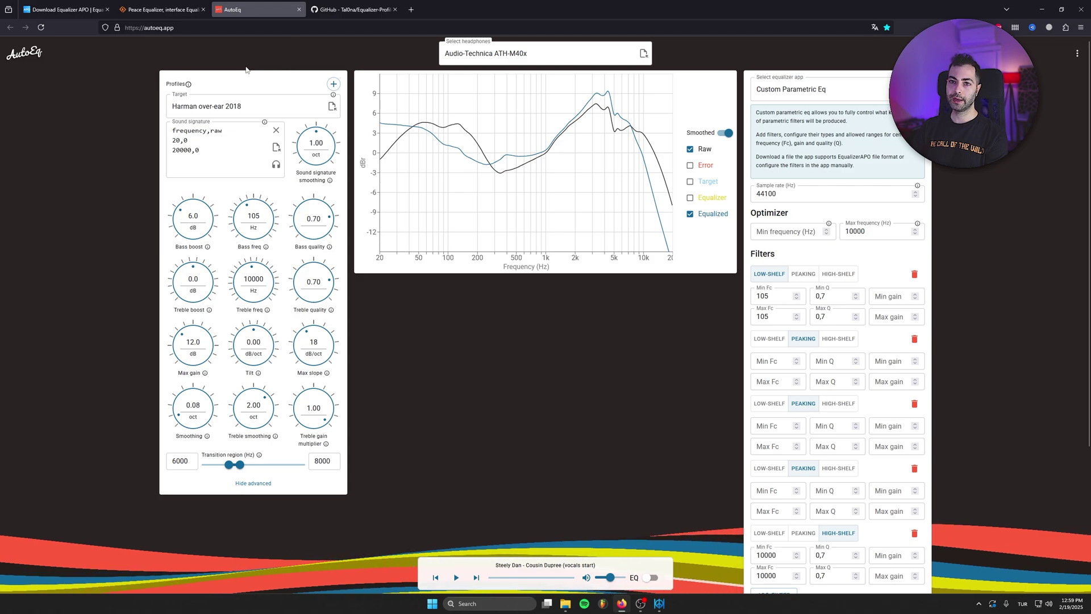
Set AutoEq's equalizer app to Peace (ten filters, -5.1 dB pre-amp) and bring Peace forward.
left_click(818, 89)
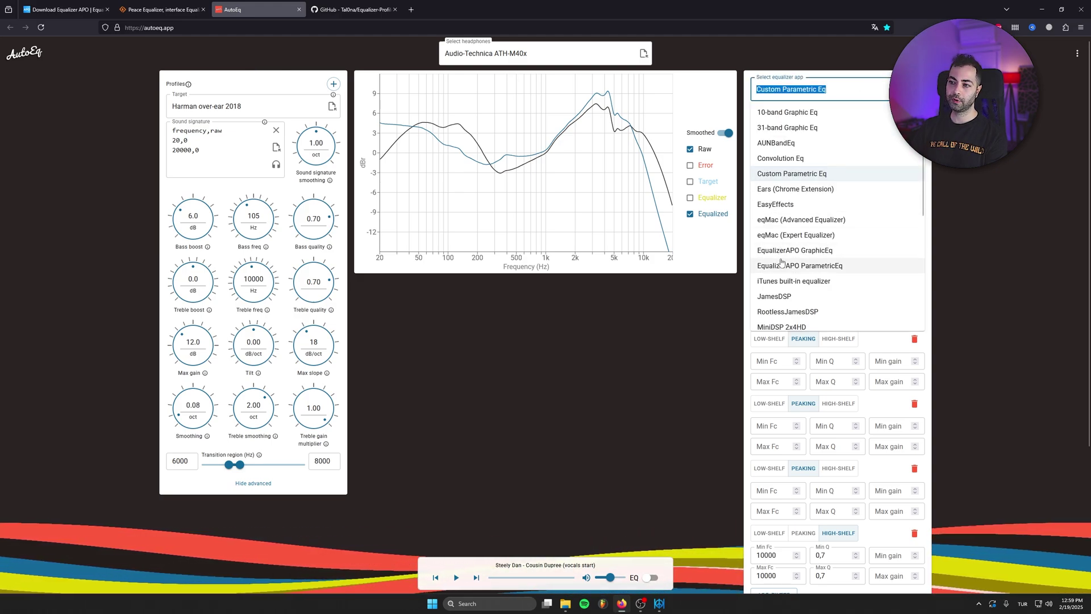
scroll(822, 173, "down", 3)
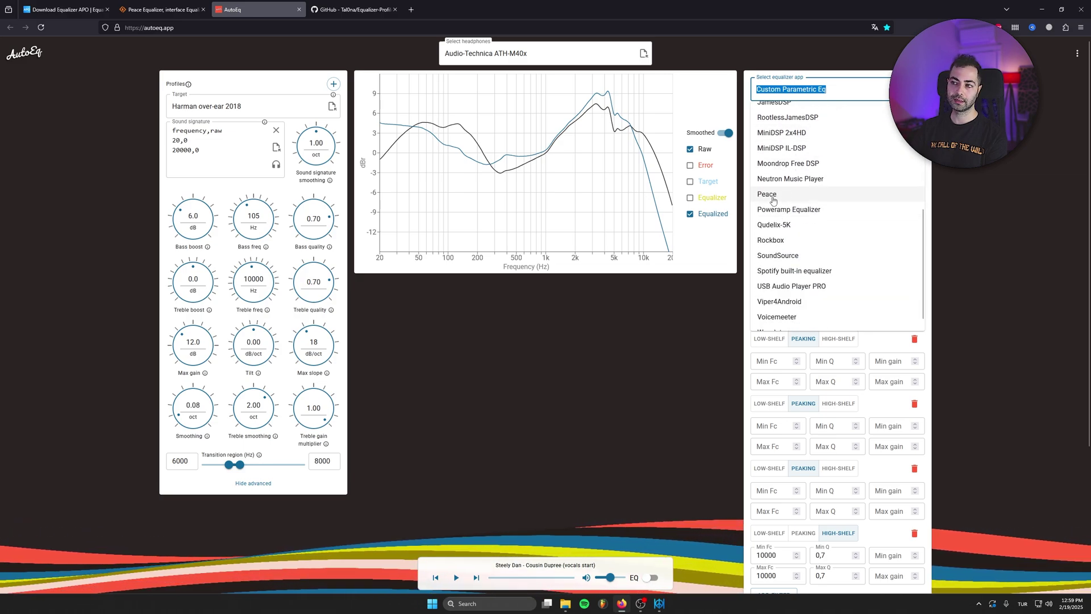
left_click(773, 198)
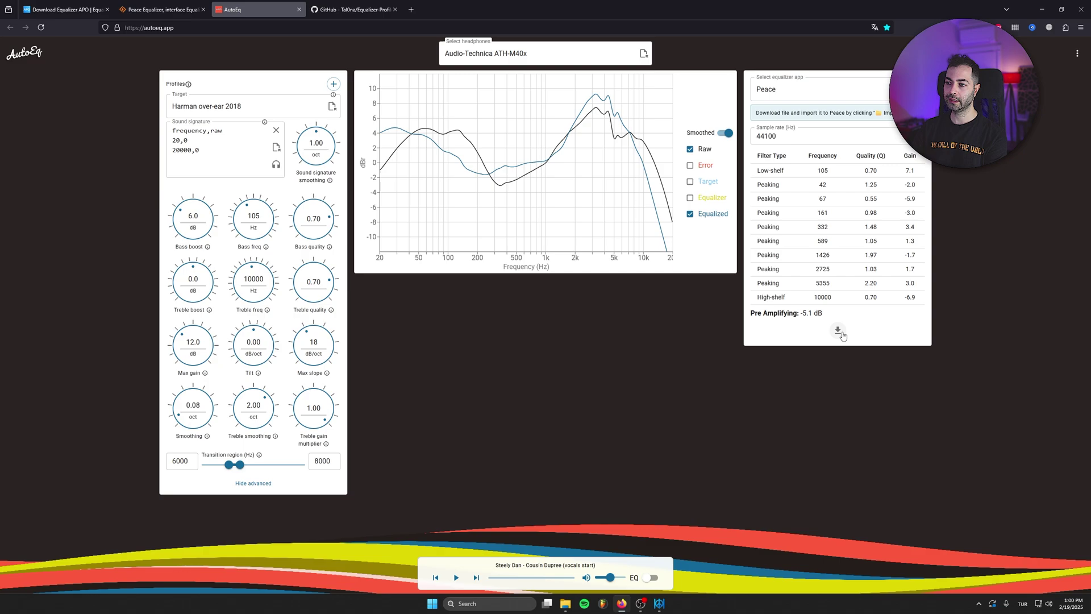
left_click(659, 603)
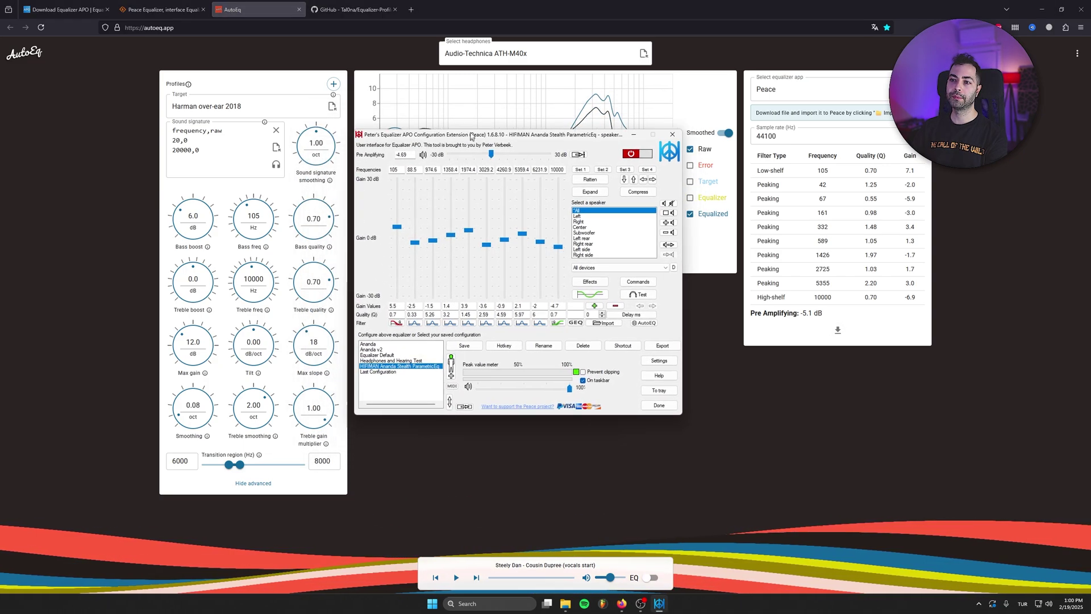
left_click_drag(471, 136, 447, 142)
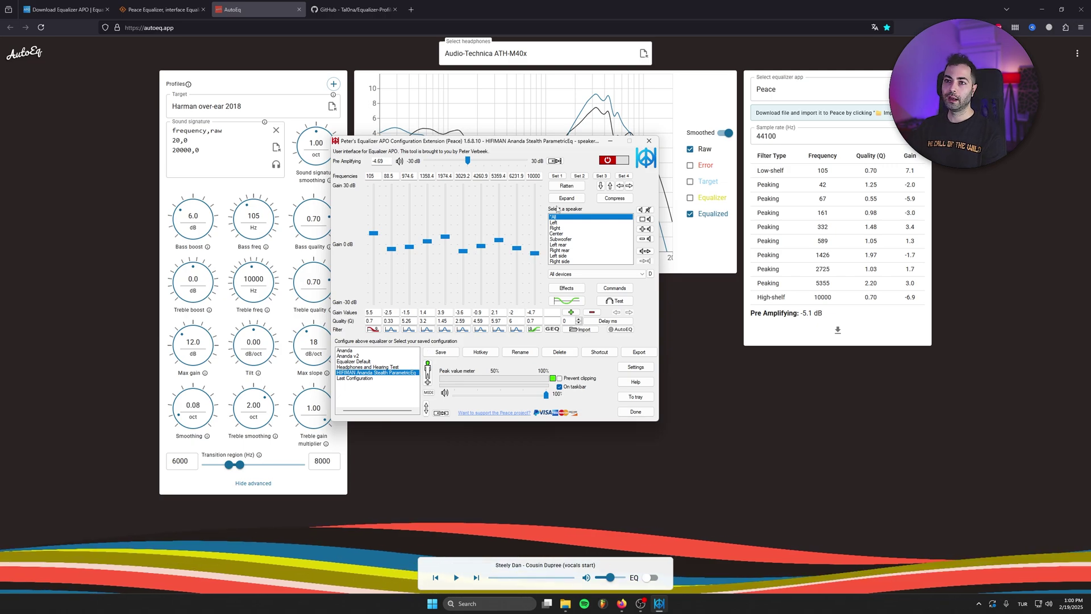
left_click(165, 46)
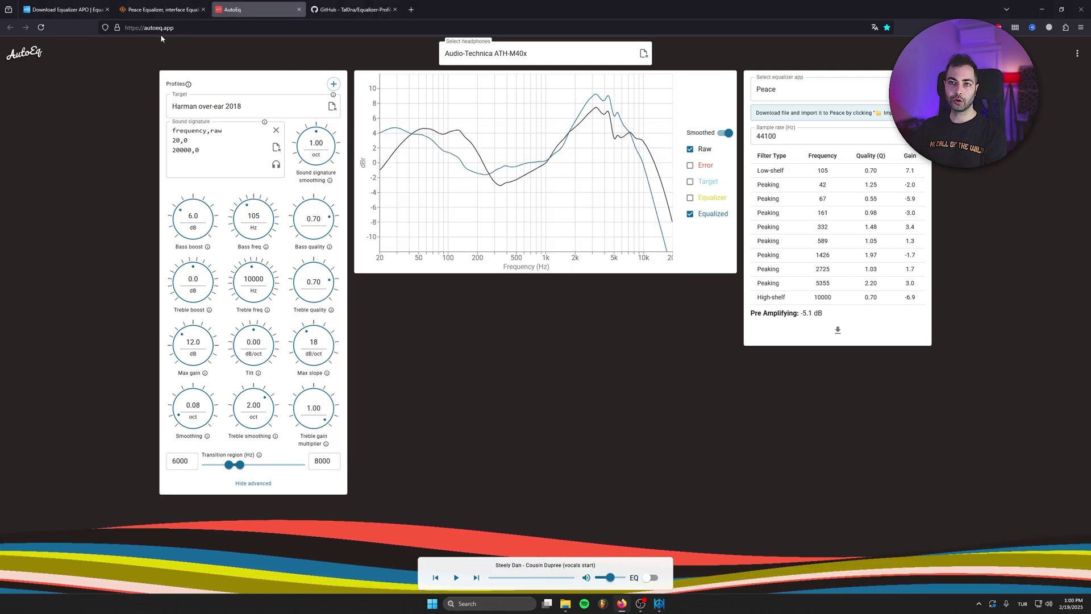
left_click(659, 602)
left_click(620, 328)
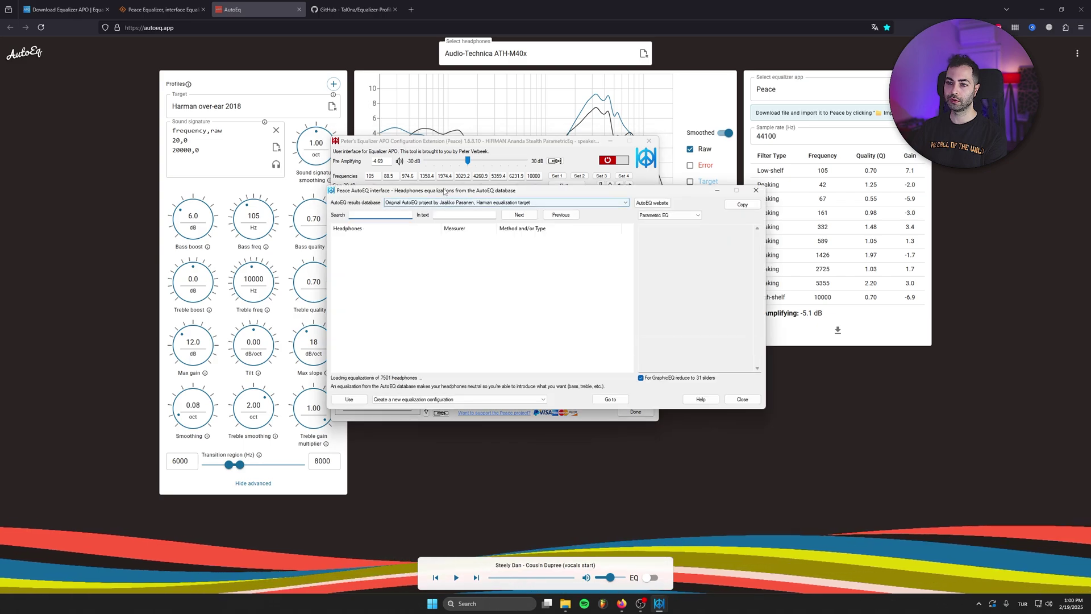
left_click_drag(434, 227, 401, 180)
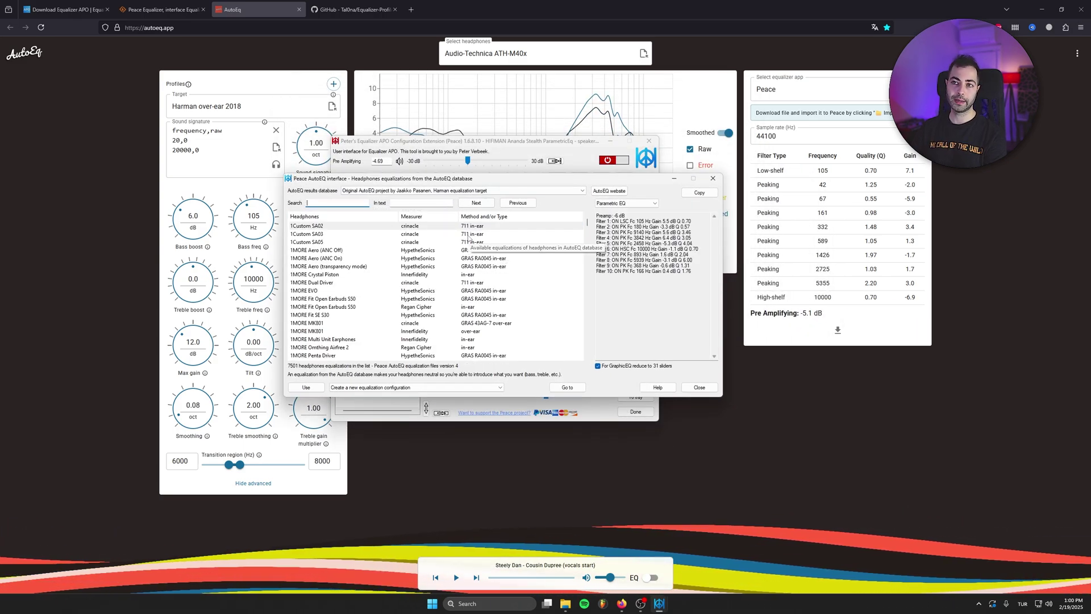
left_click_drag(587, 222, 595, 358)
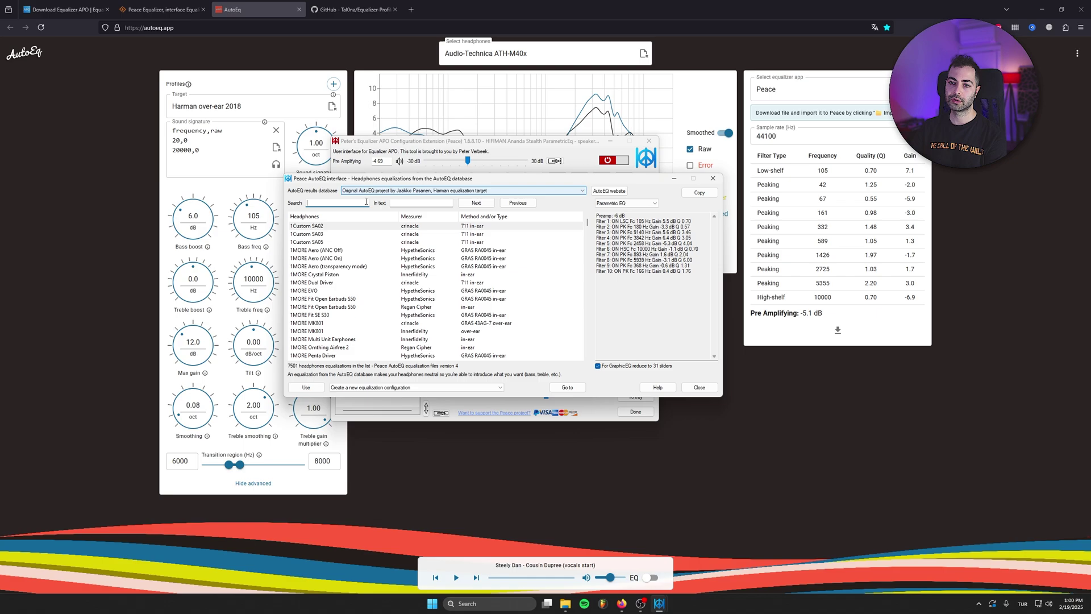
key("Tab")
type("ANAN")
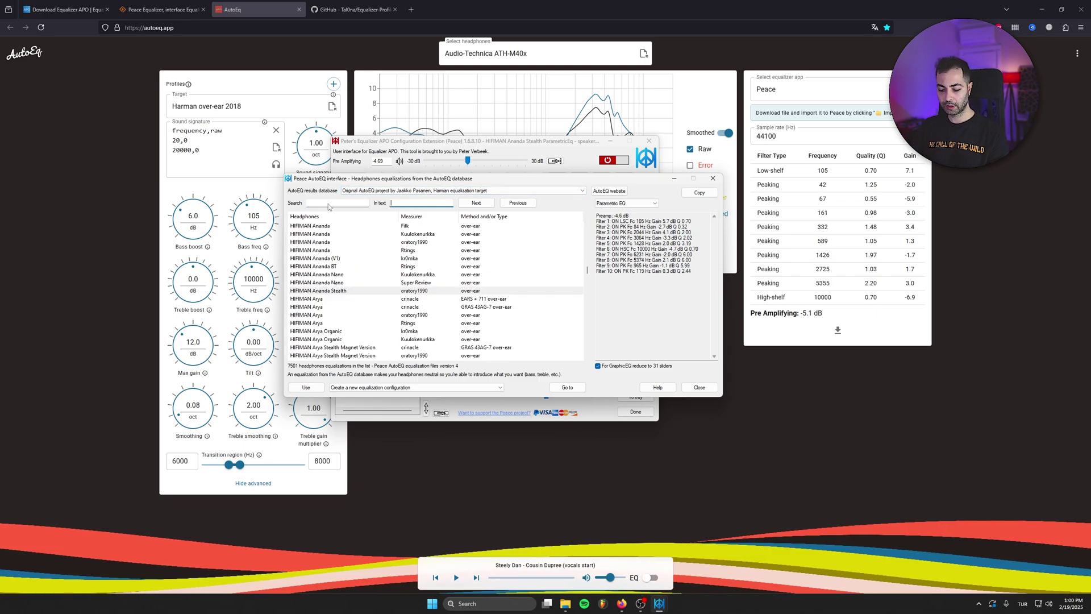
type("DA")
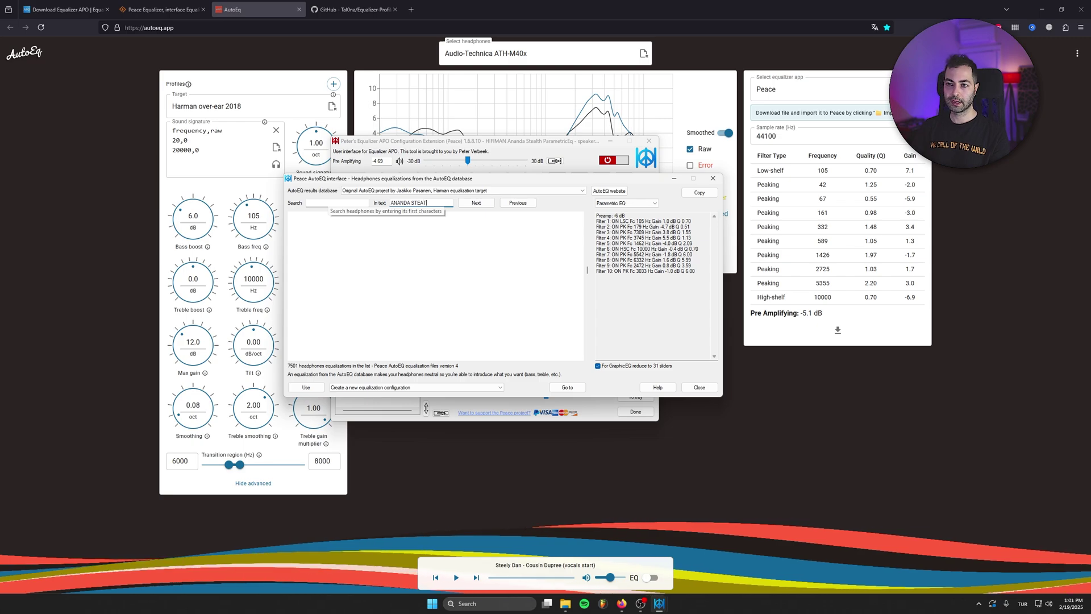
type(" STEALTH")
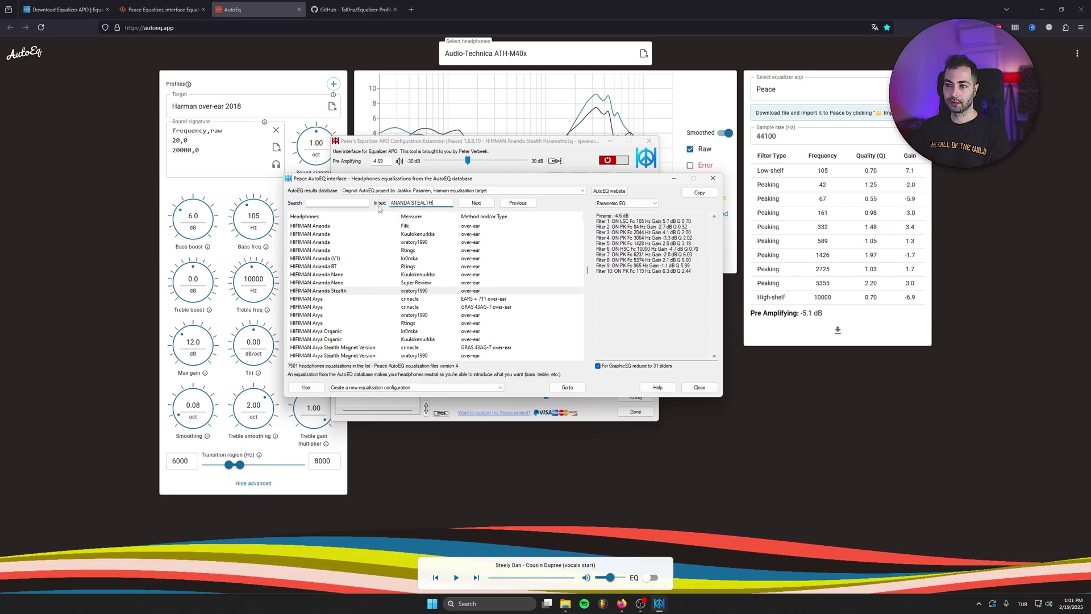
left_click(335, 291)
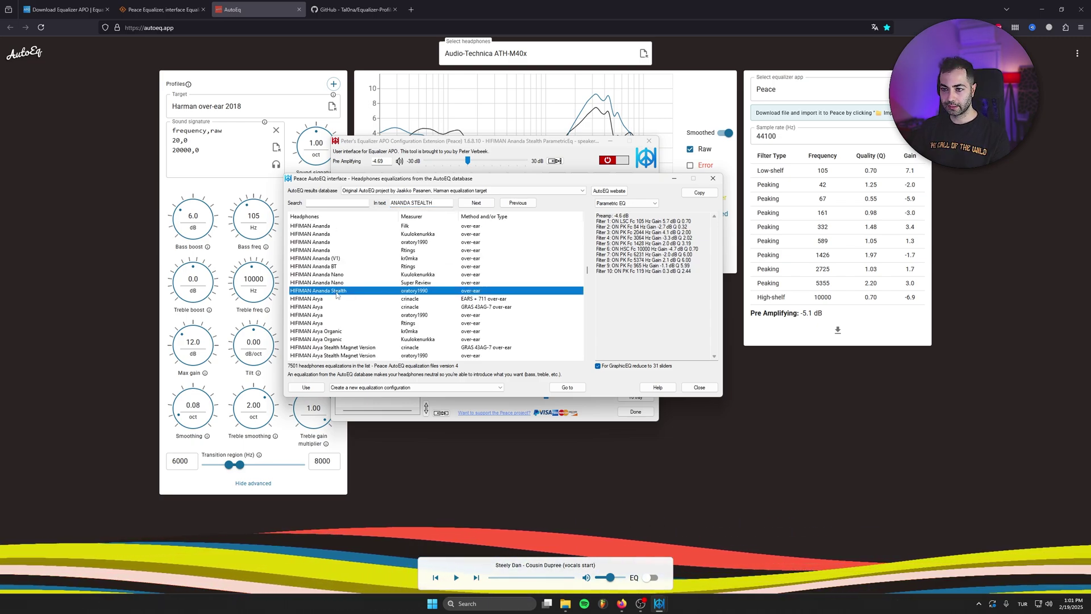
scroll(321, 306, "down", 15)
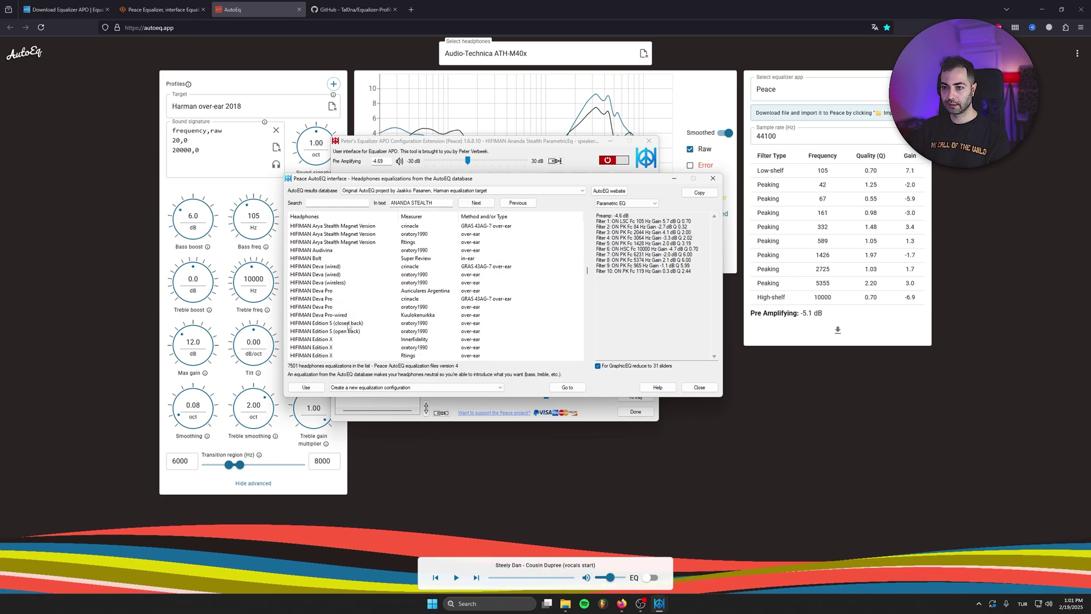
scroll(581, 264, "up", 20)
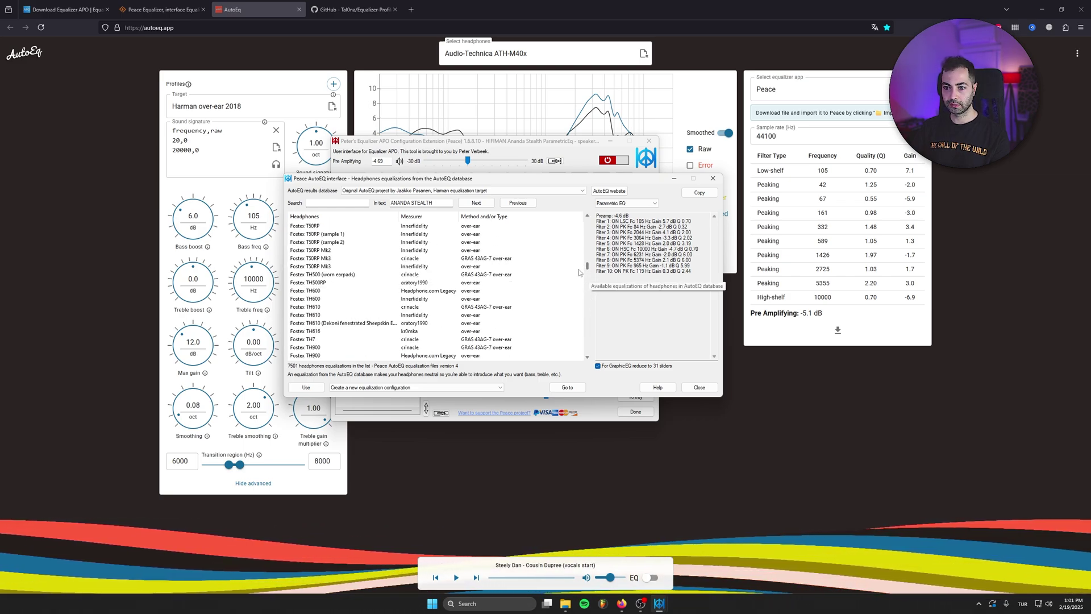
left_click(476, 203)
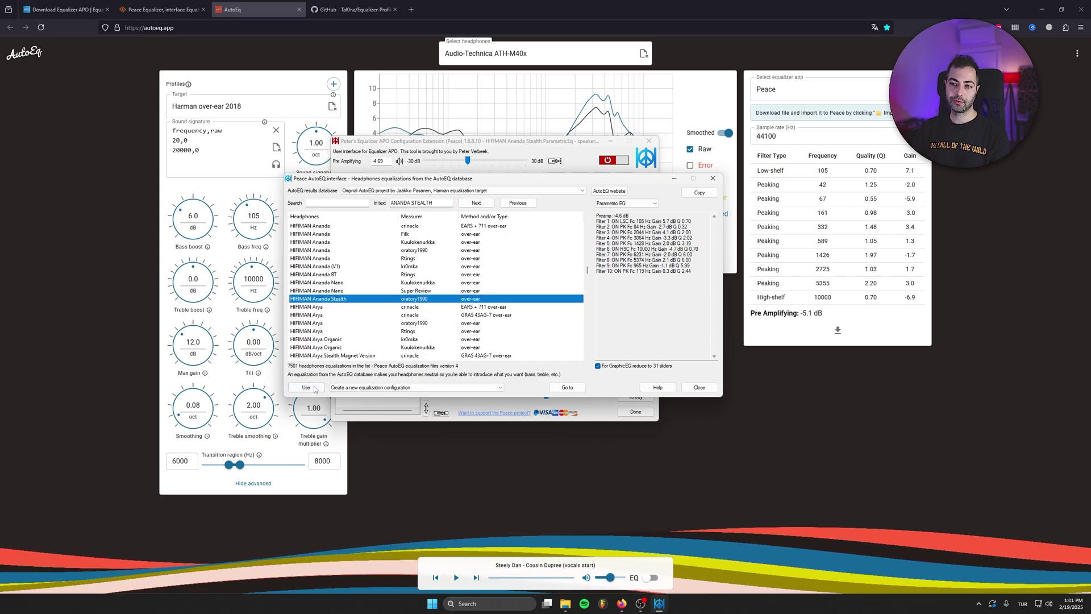
left_click(712, 179)
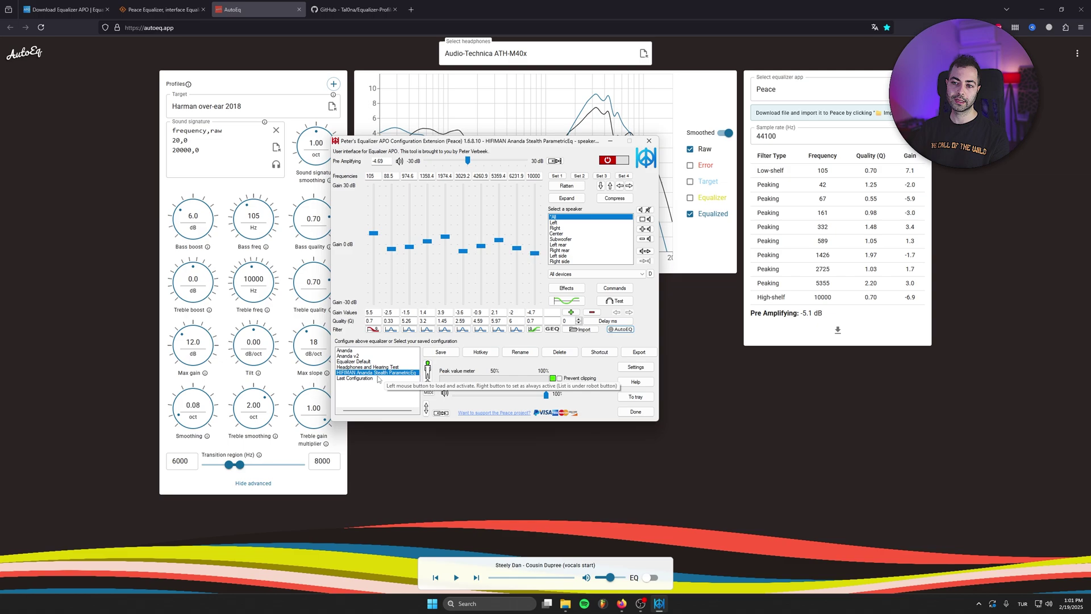
left_click(347, 351)
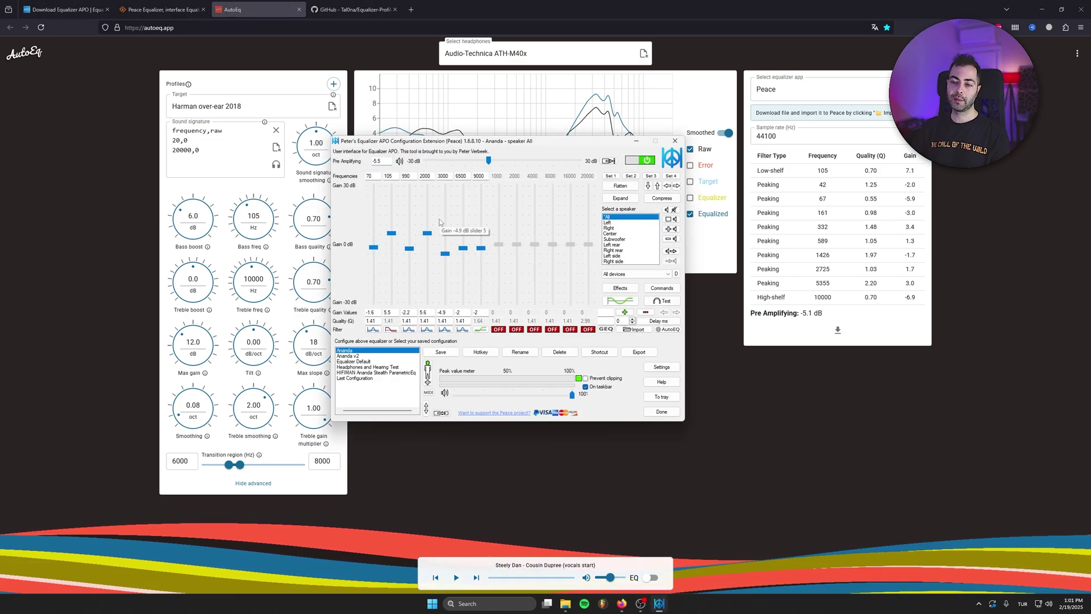
key("Down")
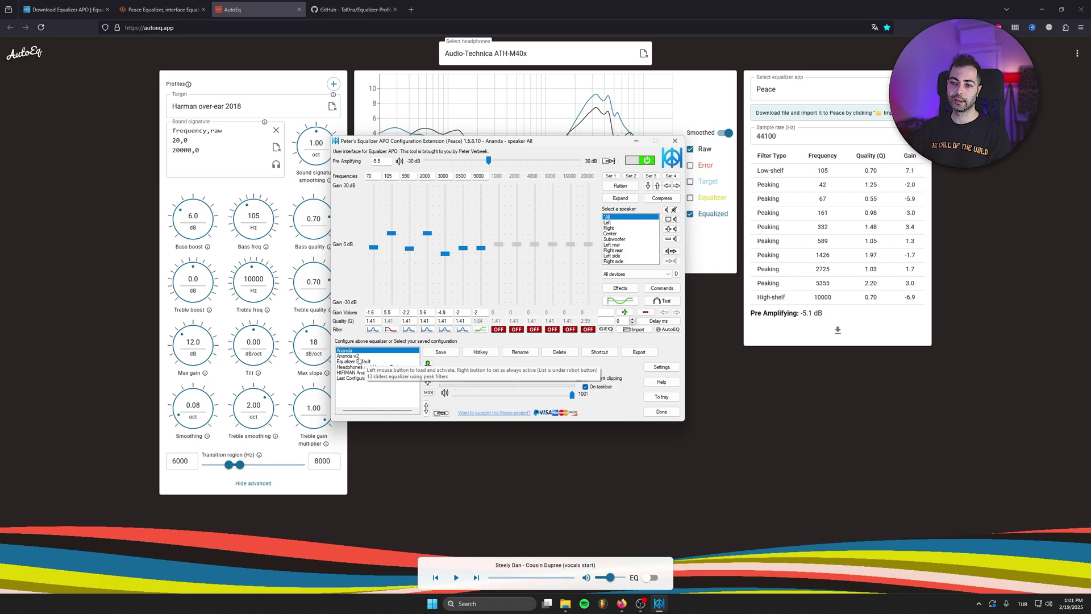
mouse_move(436, 152)
left_mouse_down()
mouse_move(405, 145)
mouse_move(423, 145)
left_mouse_up()
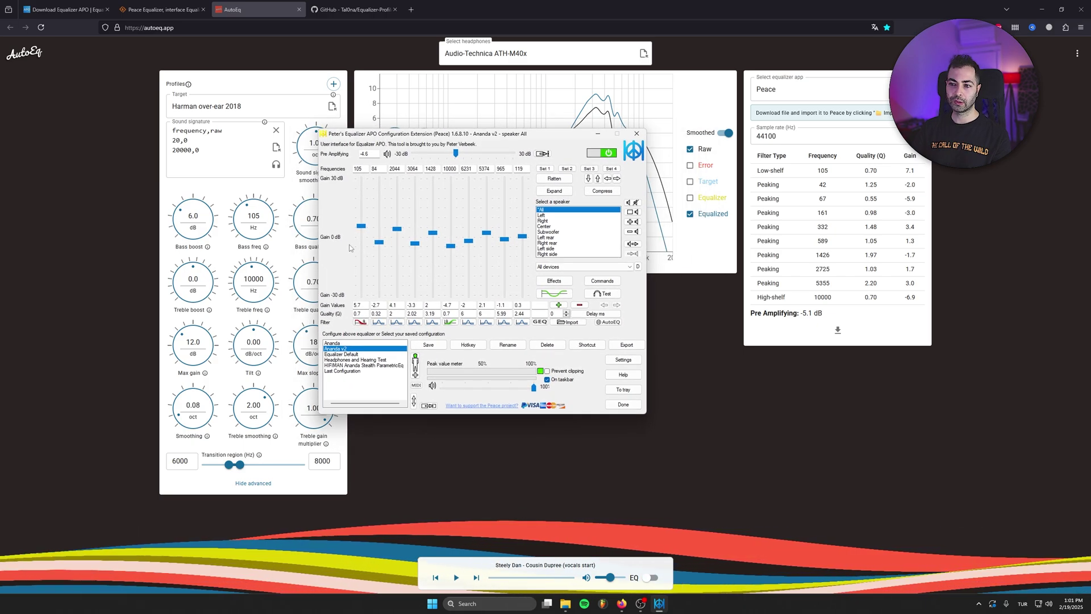
left_click(351, 365)
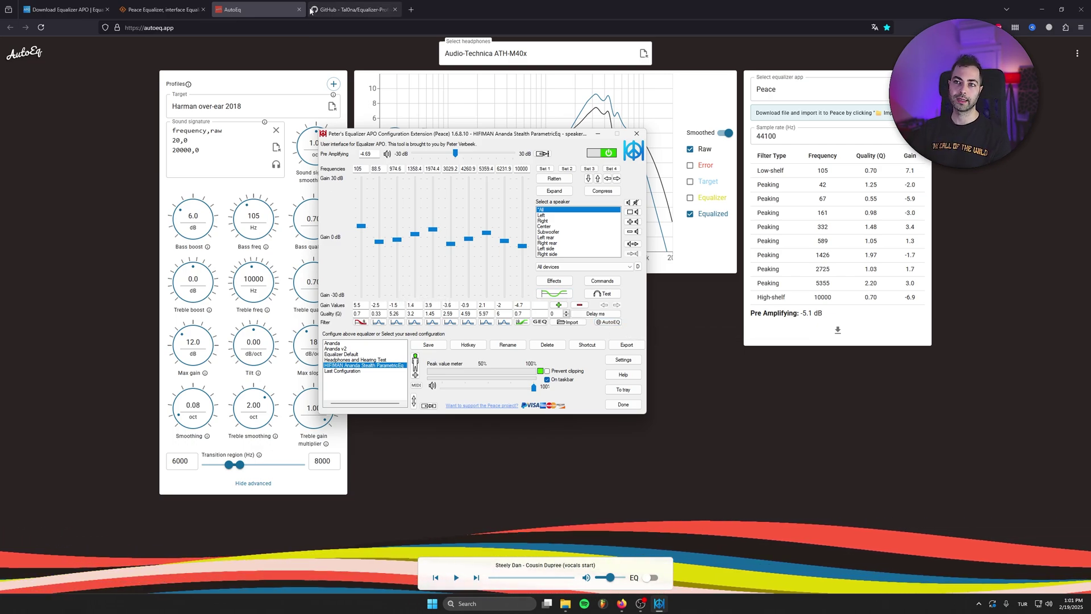
Browse the Equalizer-Profiles repository into the Equalizer-APO Headphones profiles folder.
left_click(330, 5)
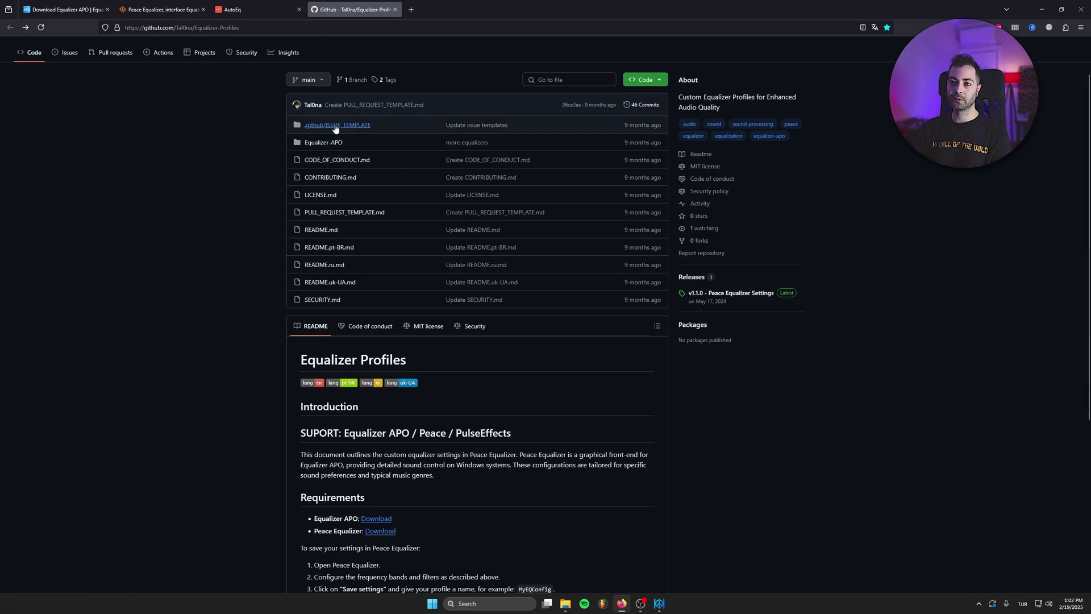
left_click(300, 142)
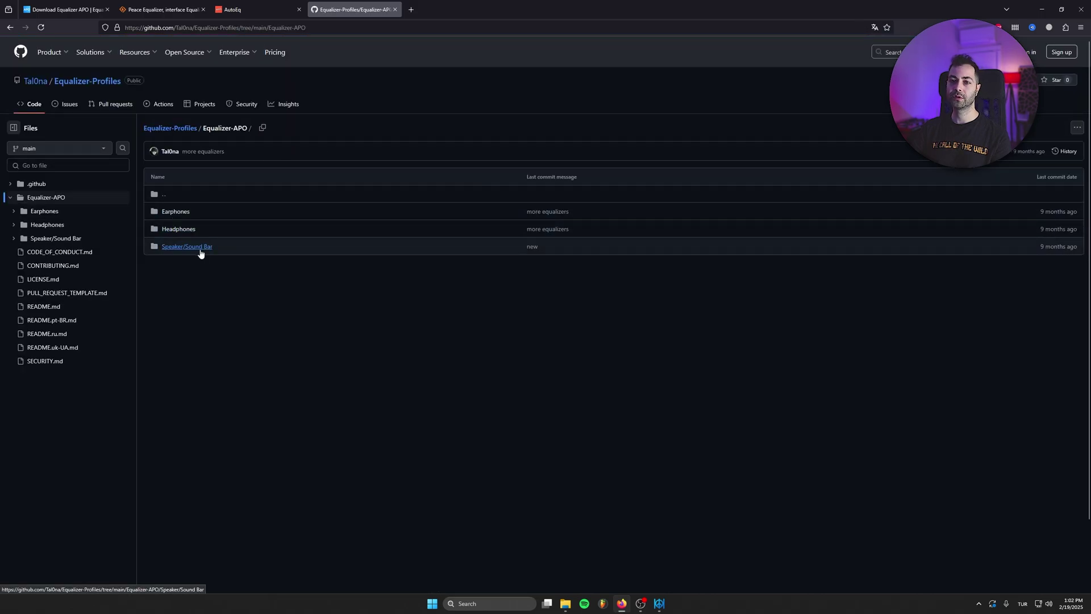
left_click(192, 230)
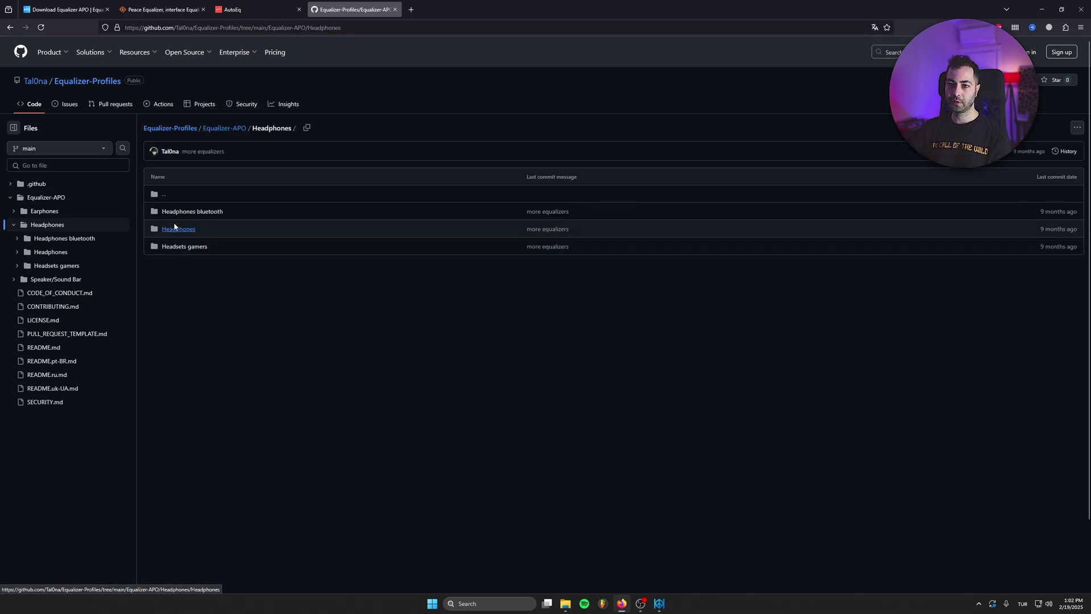
left_click(174, 228)
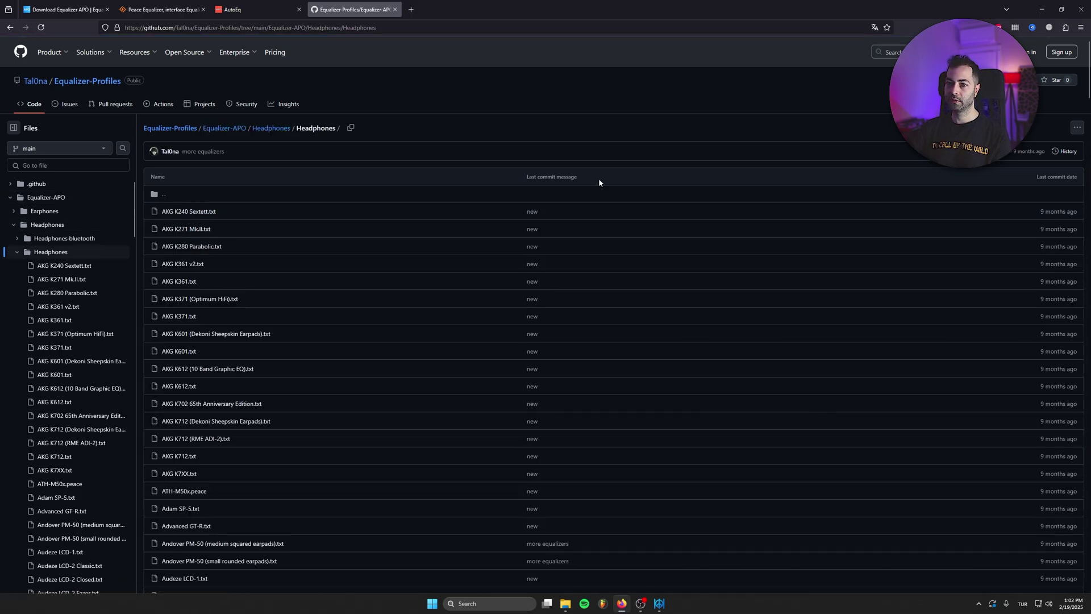
Find 'M40X' and open Audio Technica ATH-M40x (Optimum HiFi Curve).txt, selecting its filter lines.
scroll(547, 232, "down", 7)
key("ctrl+f")
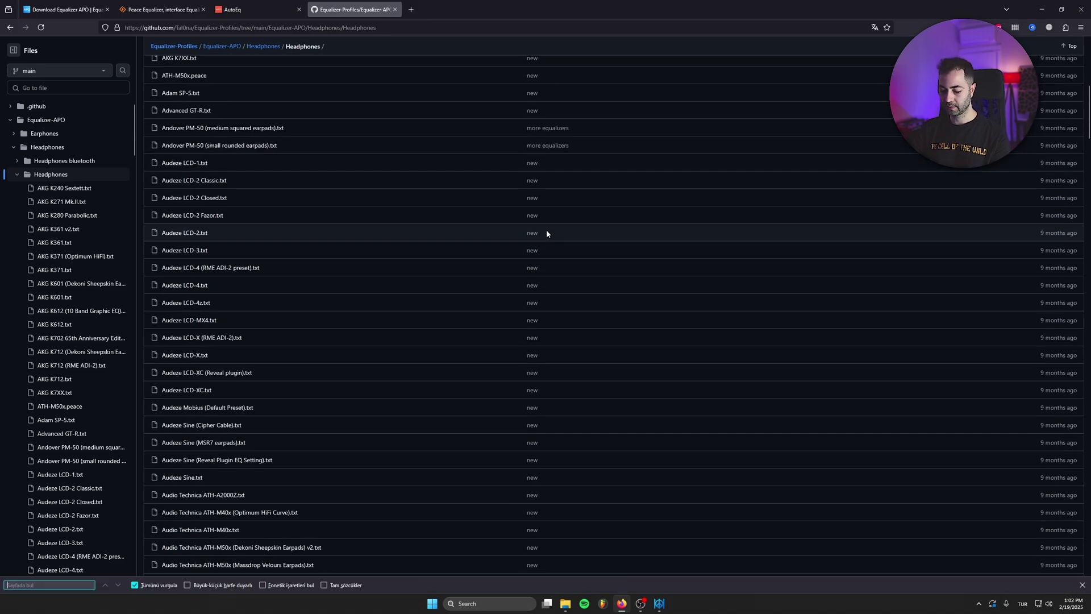
type("M40X")
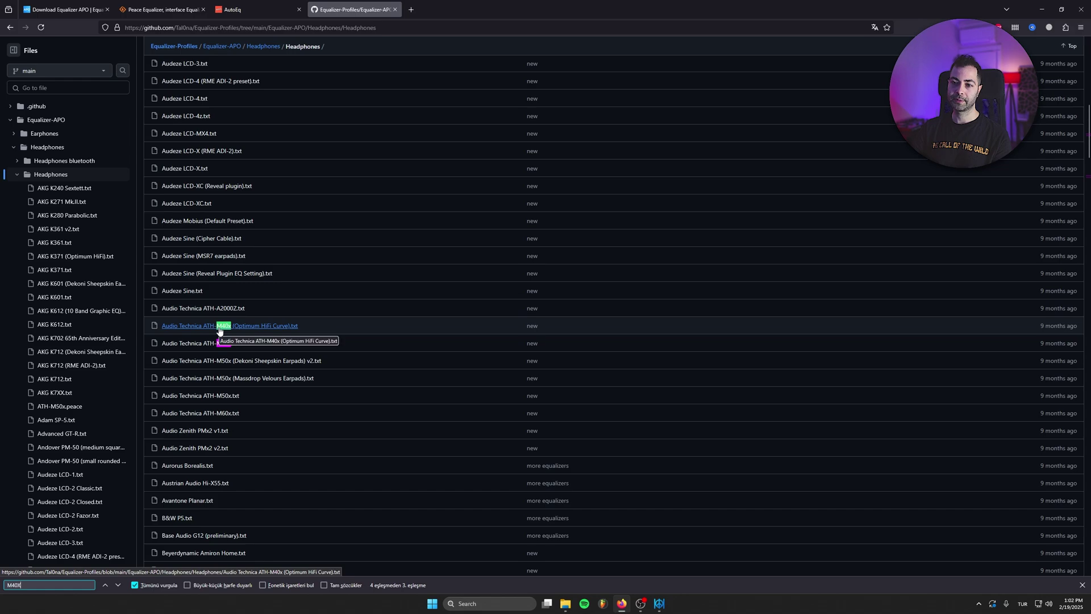
left_click(219, 326)
left_click_drag(316, 195, 171, 117)
Reselect the ten filter lines, then toggle Peace's equalizer off and on, leaving it on.
left_click(193, 131)
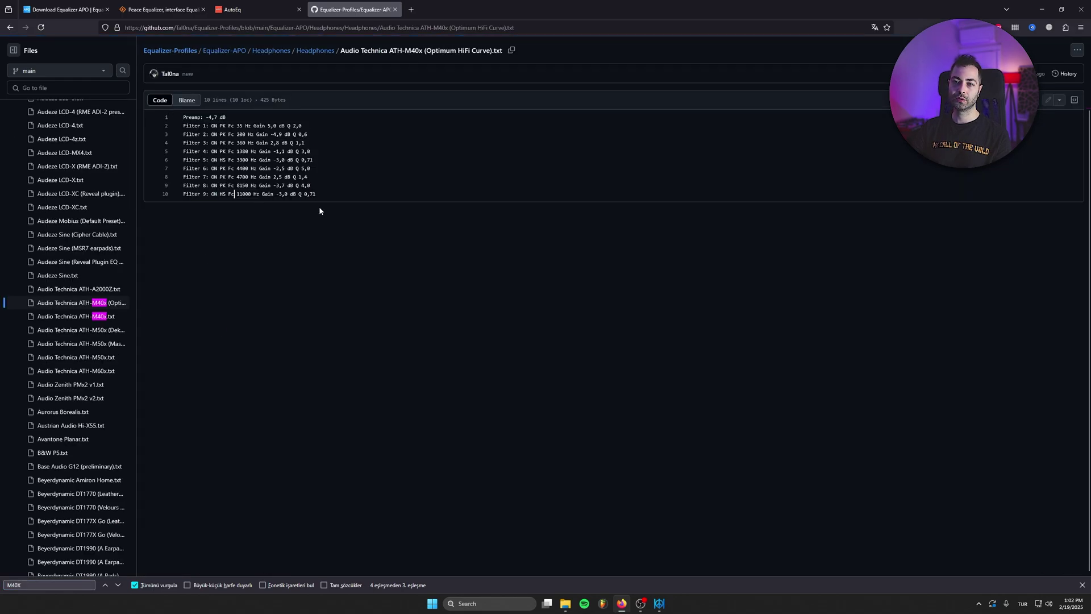
left_click_drag(319, 211, 182, 117)
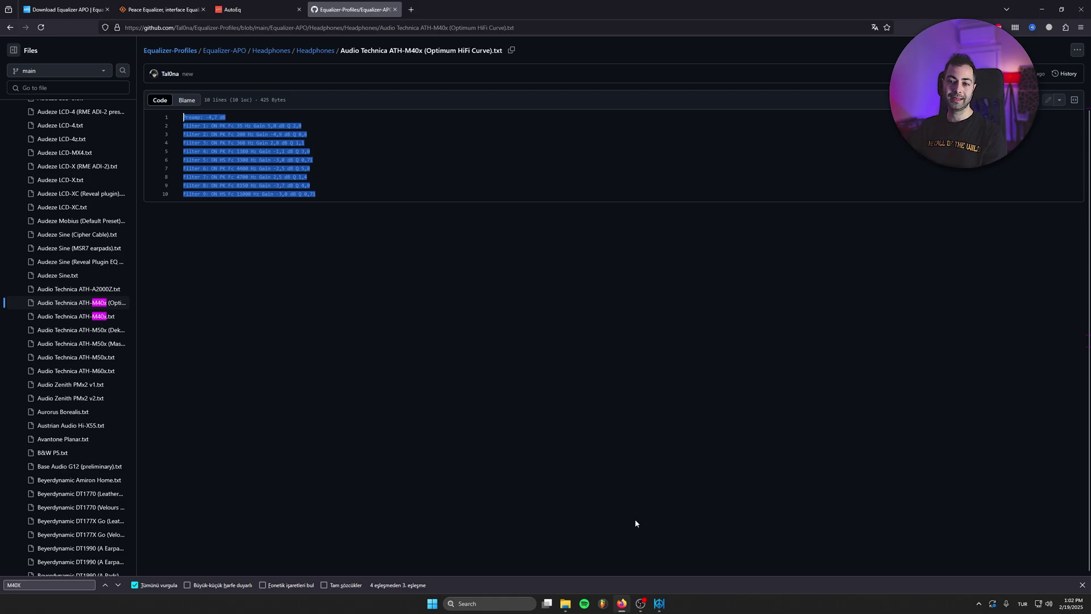
left_click(660, 605)
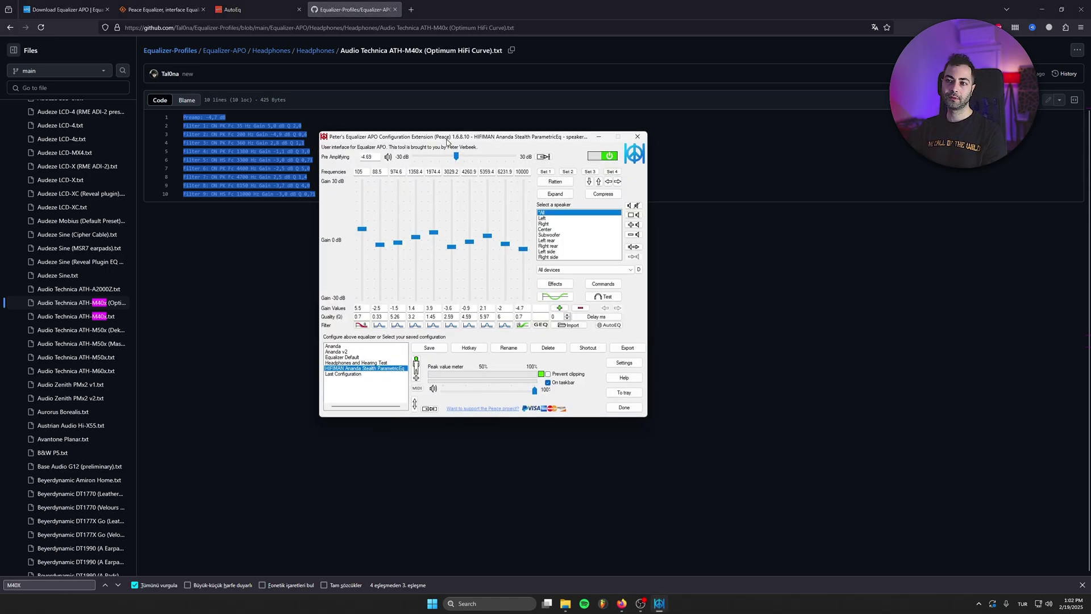
left_click(603, 162)
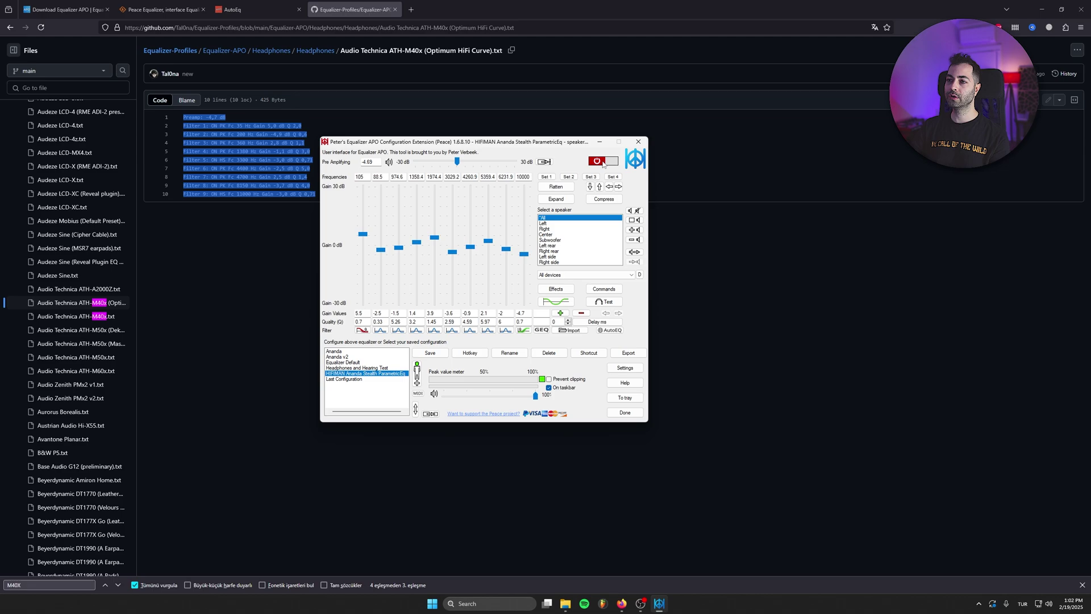
left_click_drag(523, 143, 493, 162)
left_click(580, 180)
left_click(580, 180)
left_click(580, 181)
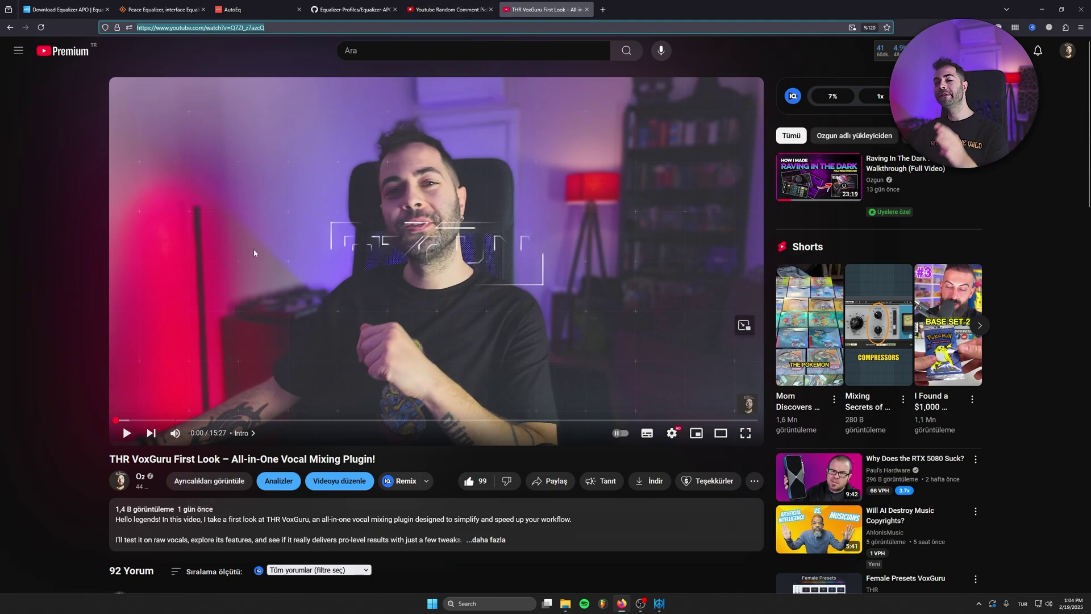
Paste the video link into the picker, fetch comments, exclude replies, and continue with Anything Goes.
mouse_move(473, 4)
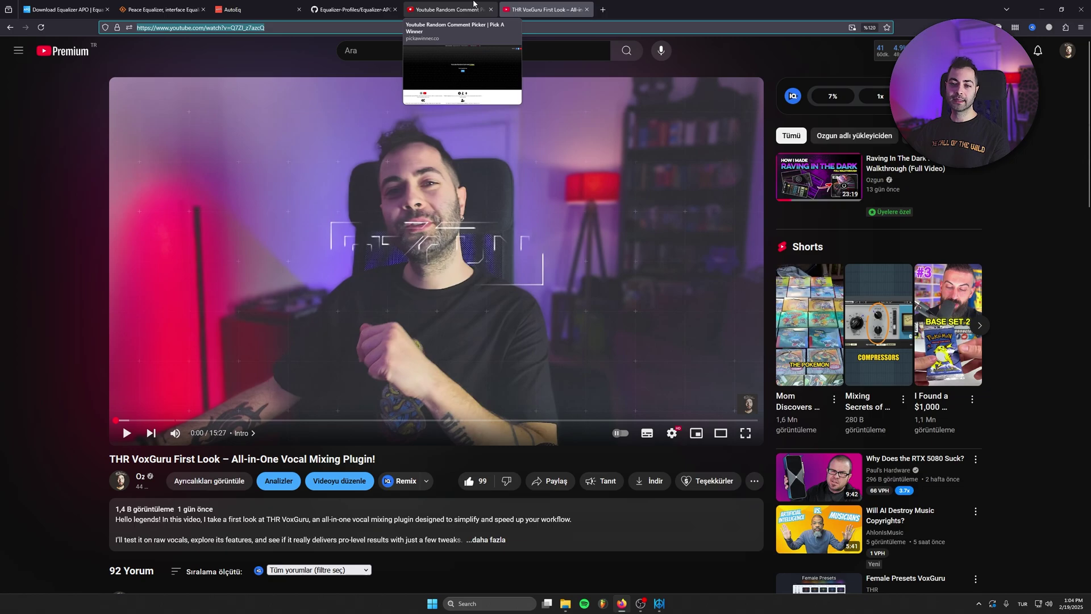
left_click(473, 4)
left_click(543, 9)
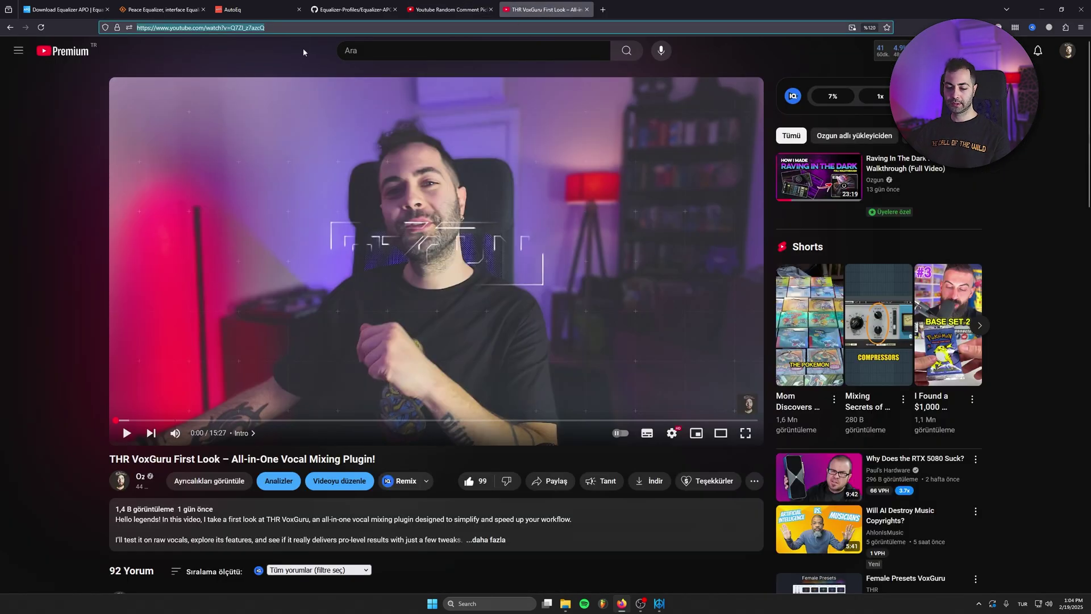
left_click(451, 9)
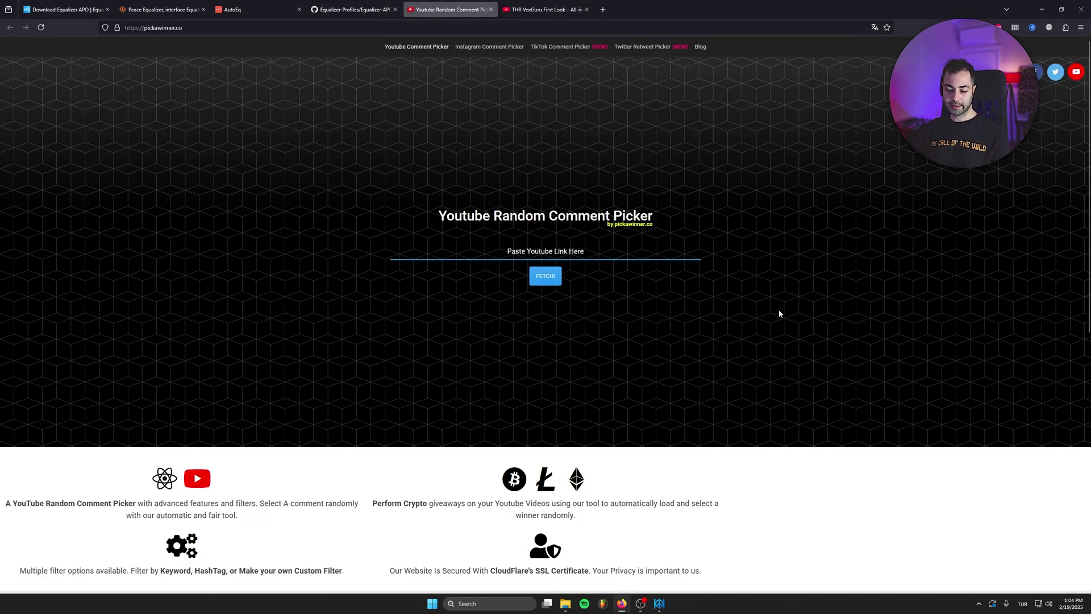
type("https://www.youtube.com/watch?v=Q7ZI_z7azcQ")
key("Return")
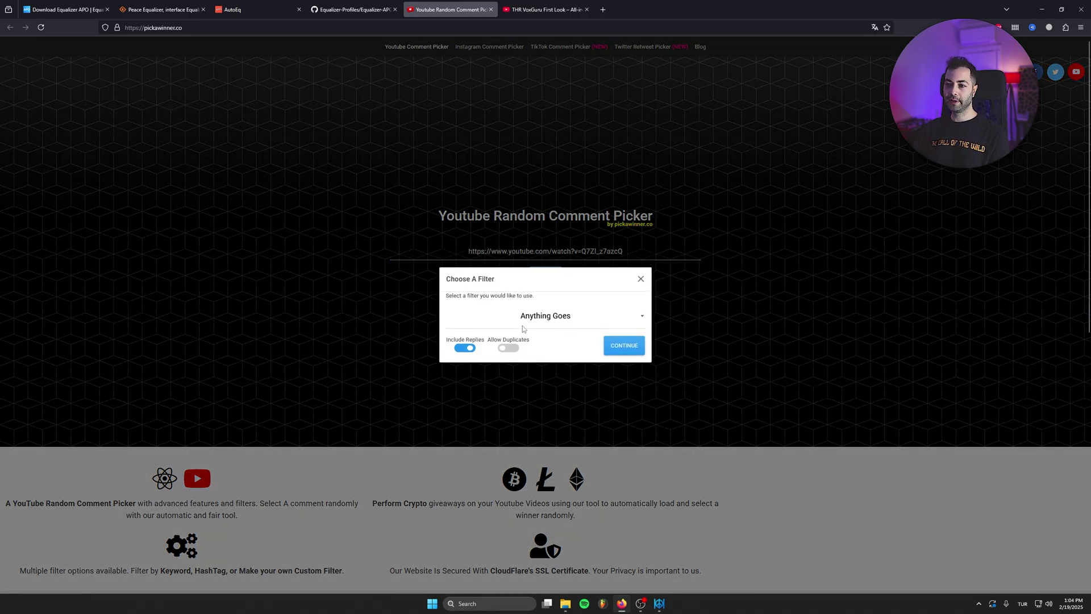
left_click(473, 354)
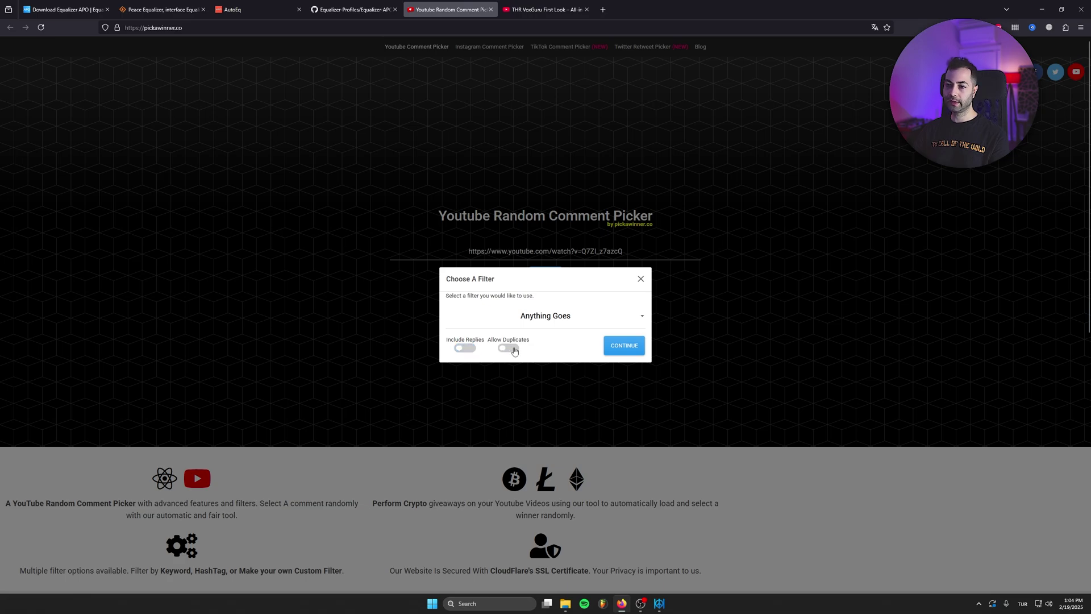
left_click(629, 317)
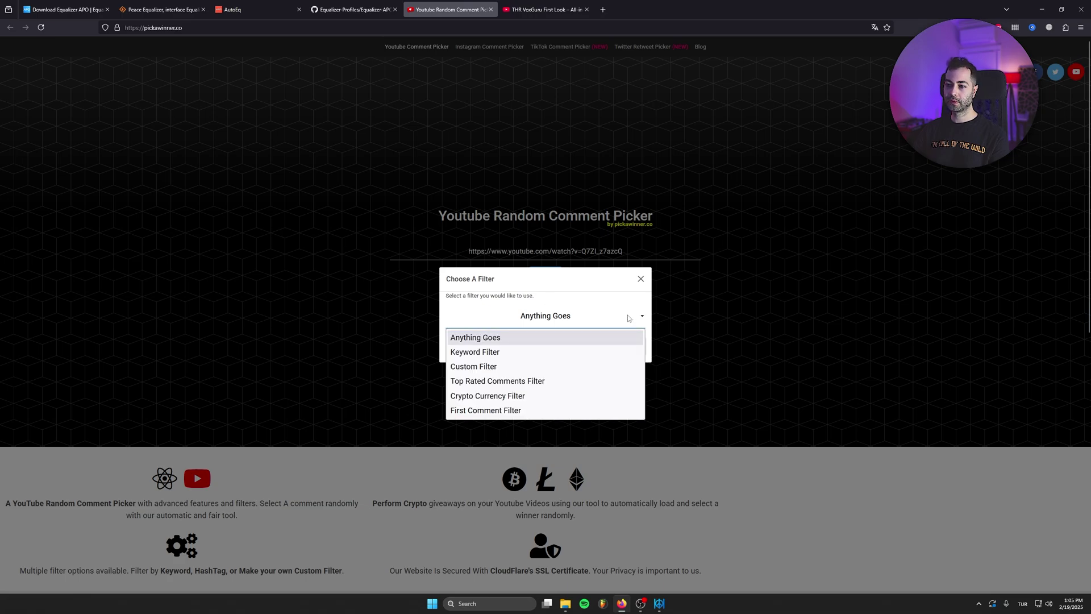
left_click(629, 319)
left_click(629, 346)
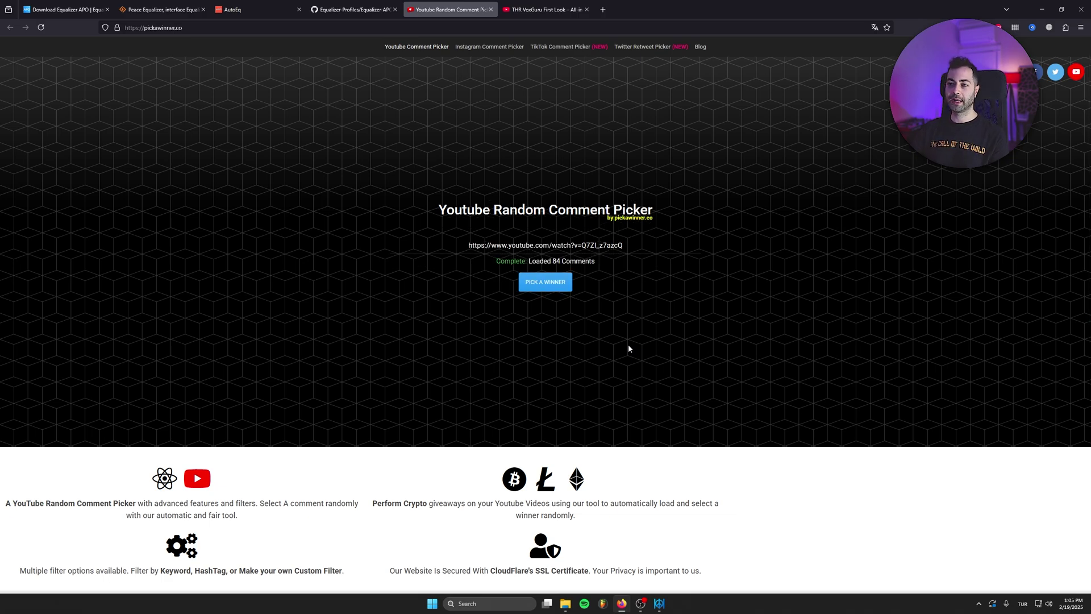
Pick two random winning comments, dismissing each winner announcement.
left_click(547, 286)
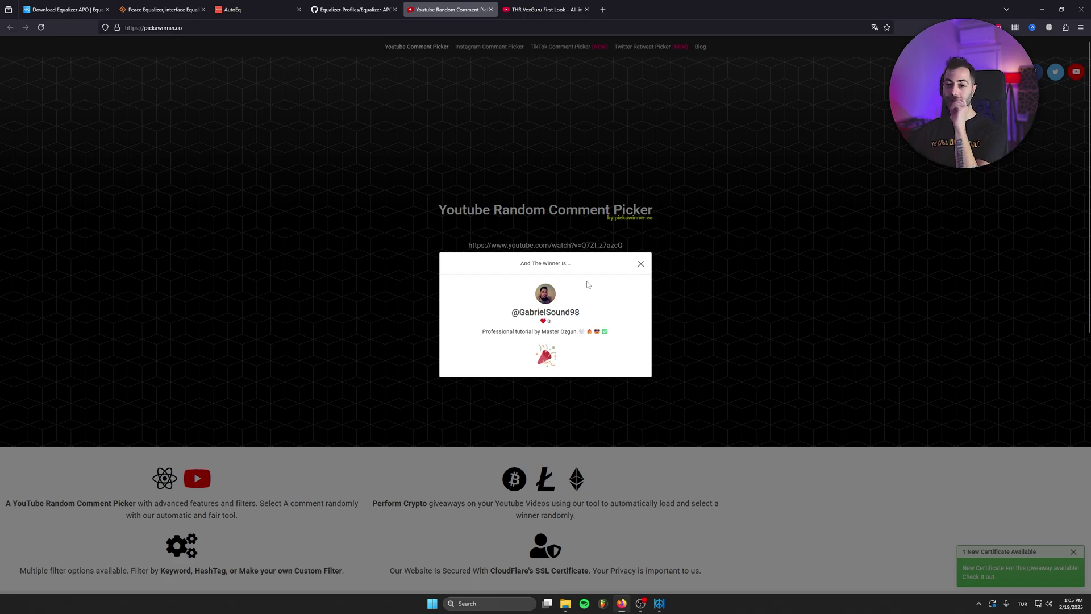
left_click(642, 266)
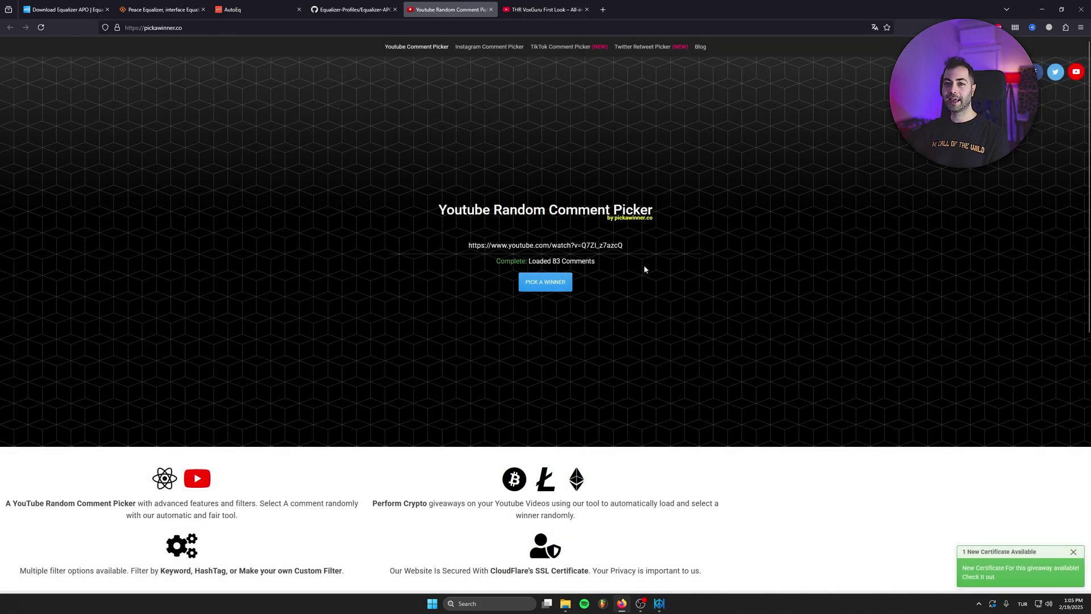
left_click(562, 289)
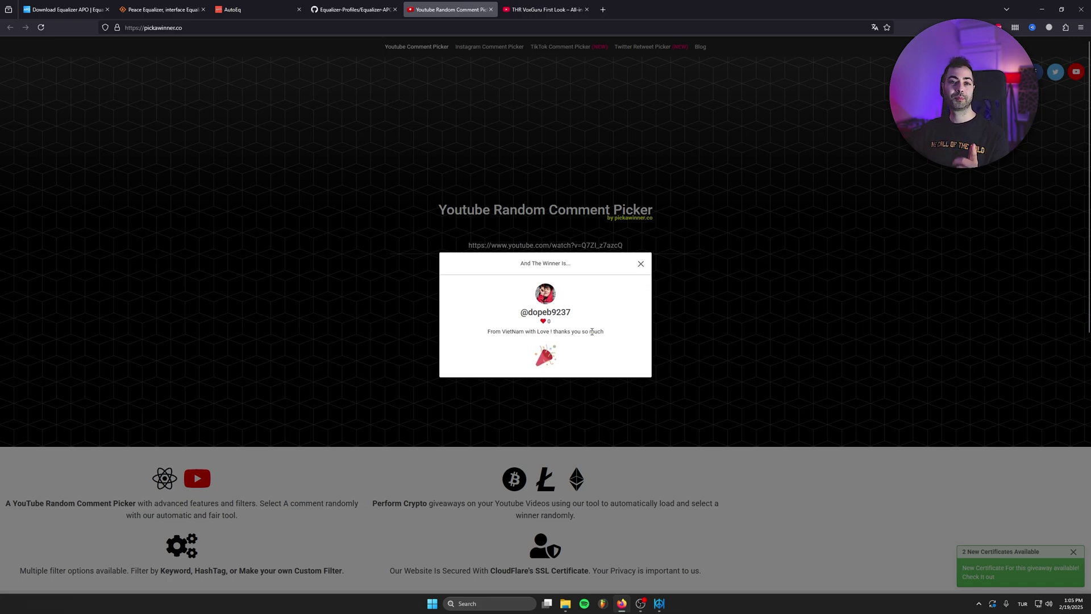
left_click(641, 264)
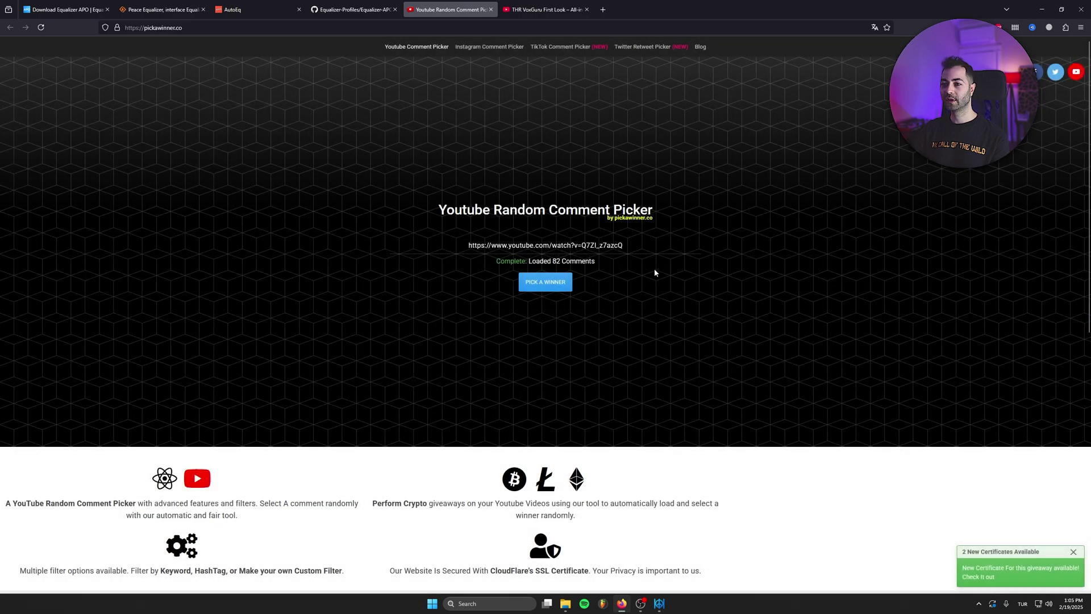
Pick a third winning comment and dismiss its announcement, leaving 81 comments.
left_click(547, 287)
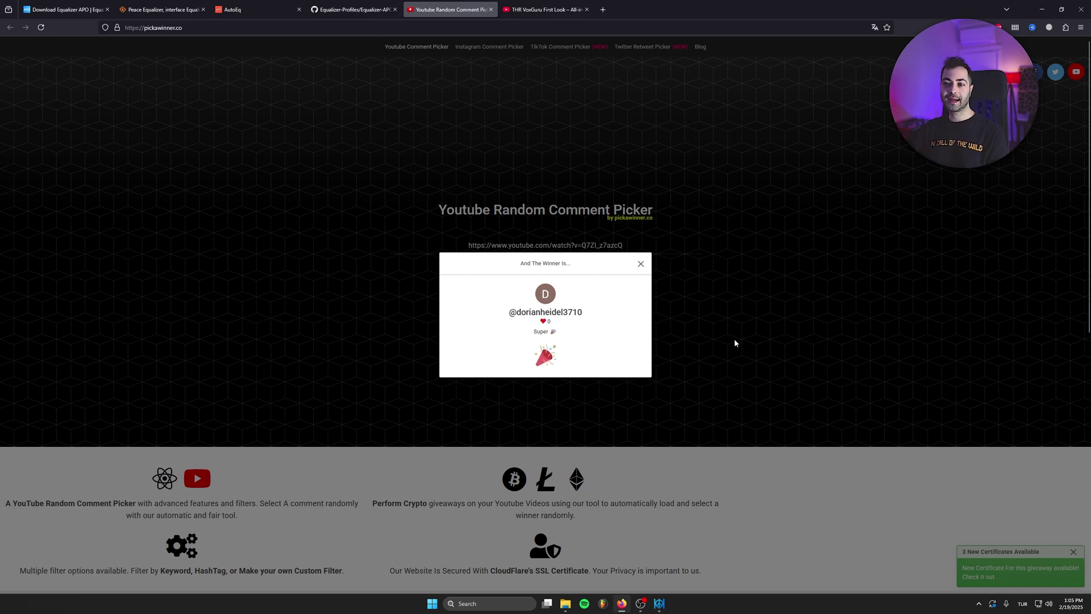
left_click(640, 264)
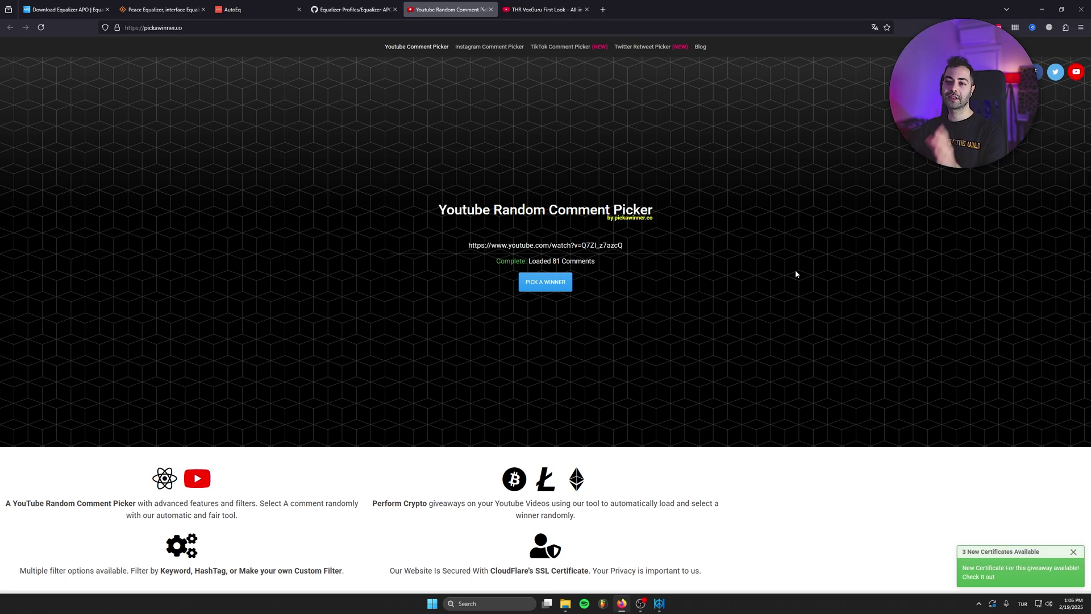
Pick a fourth winning comment and dismiss its announcement, leaving 80 comments.
left_click(554, 287)
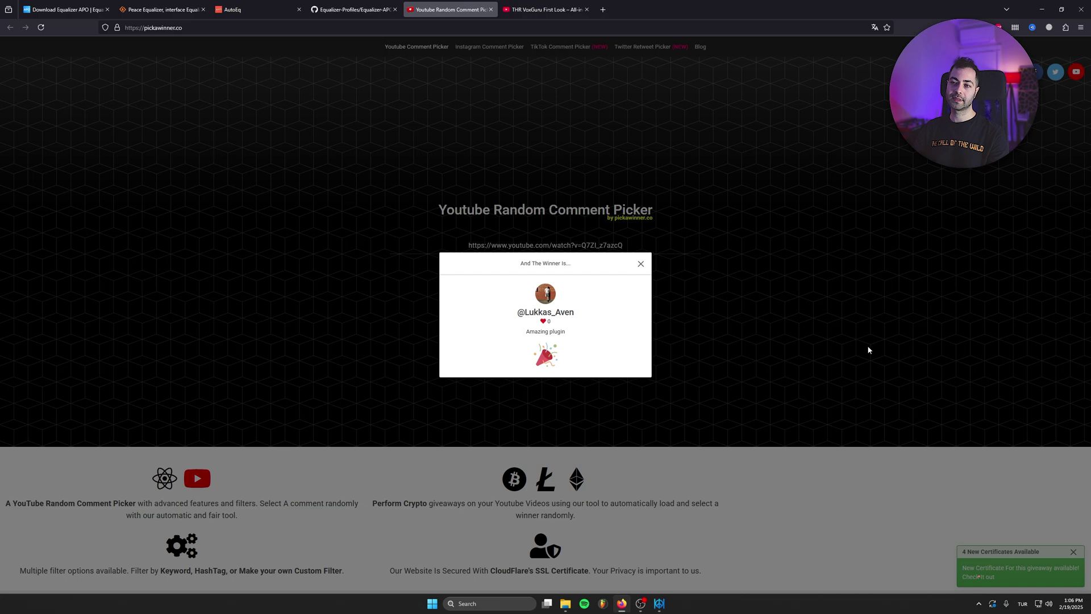
left_click(640, 264)
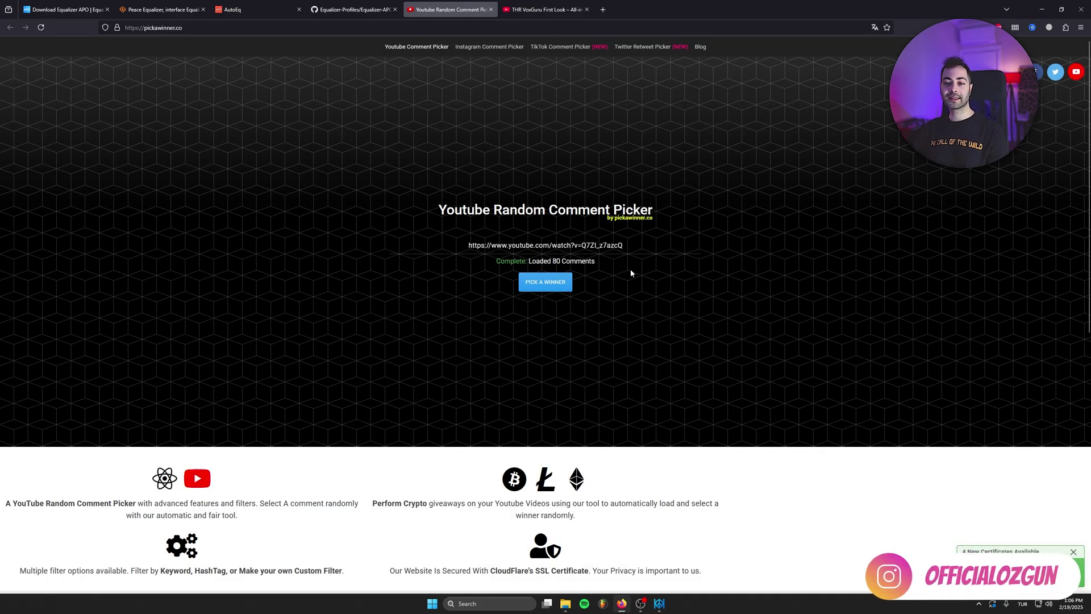